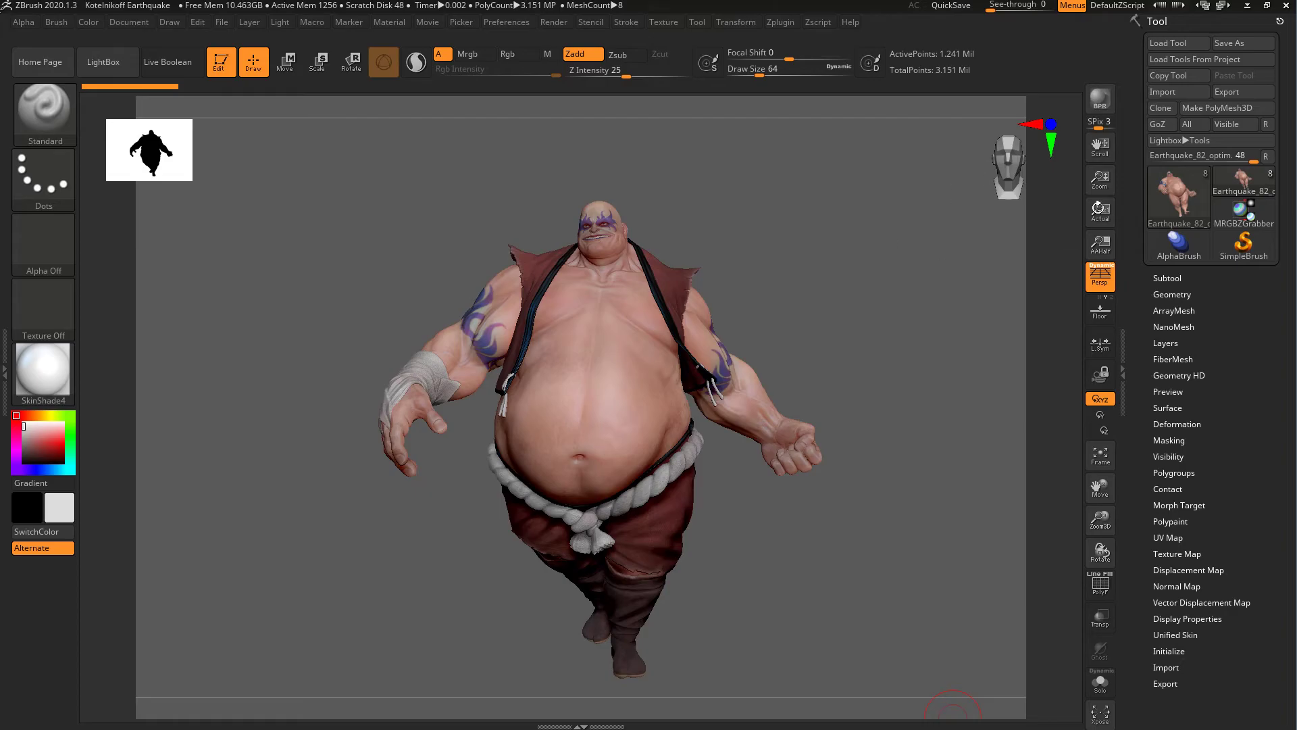
Exit Edit mode, switch to 2.5D mode, and clear the character from the canvas
drag(1108, 184, 1103, 213)
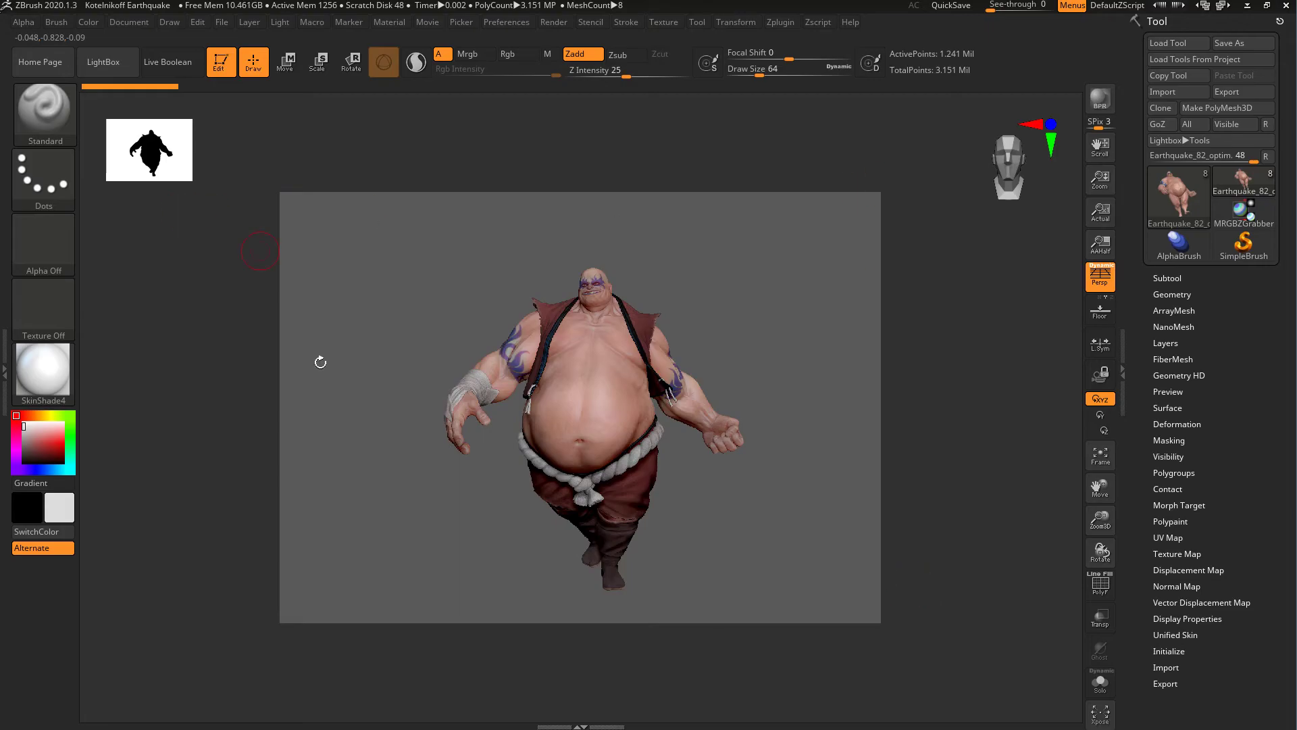
mouse_move(598, 353)
ctrl+right_down()
mouse_move(585, 379)
mouse_move(599, 371)
ctrl+right_up()
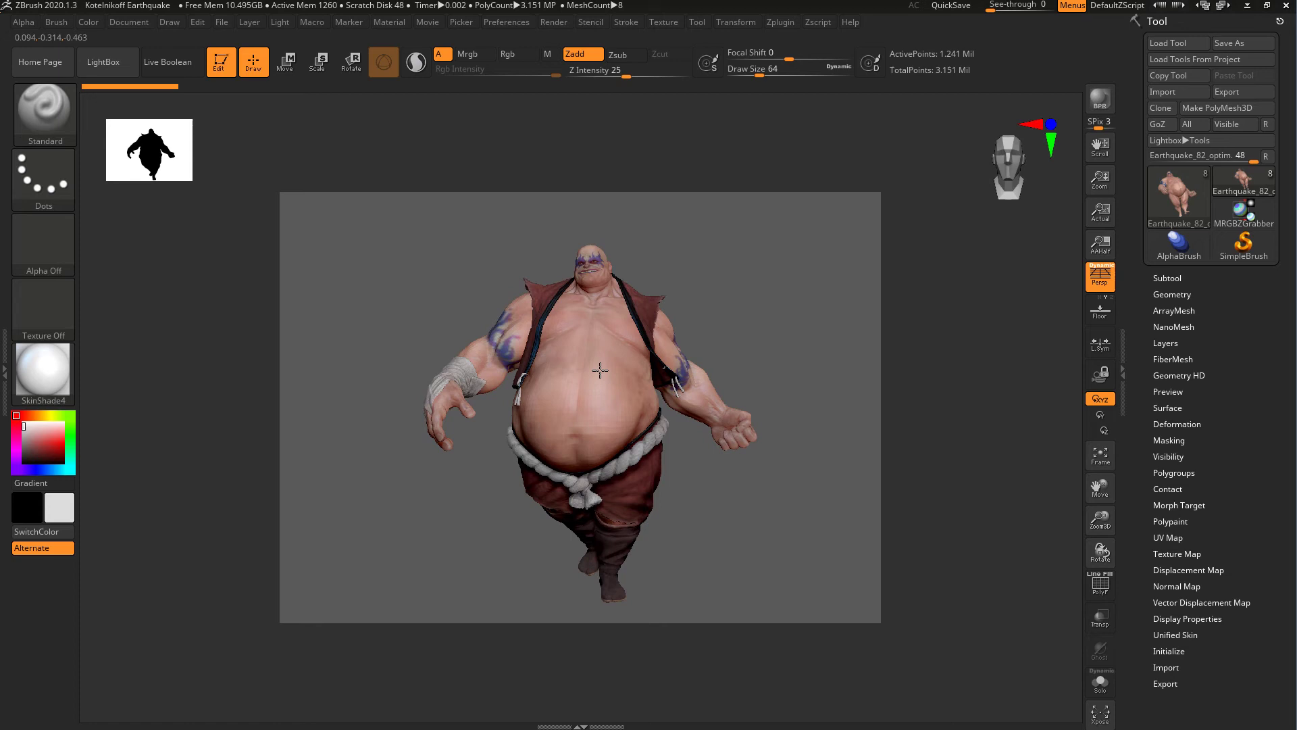
drag(600, 370, 446, 271)
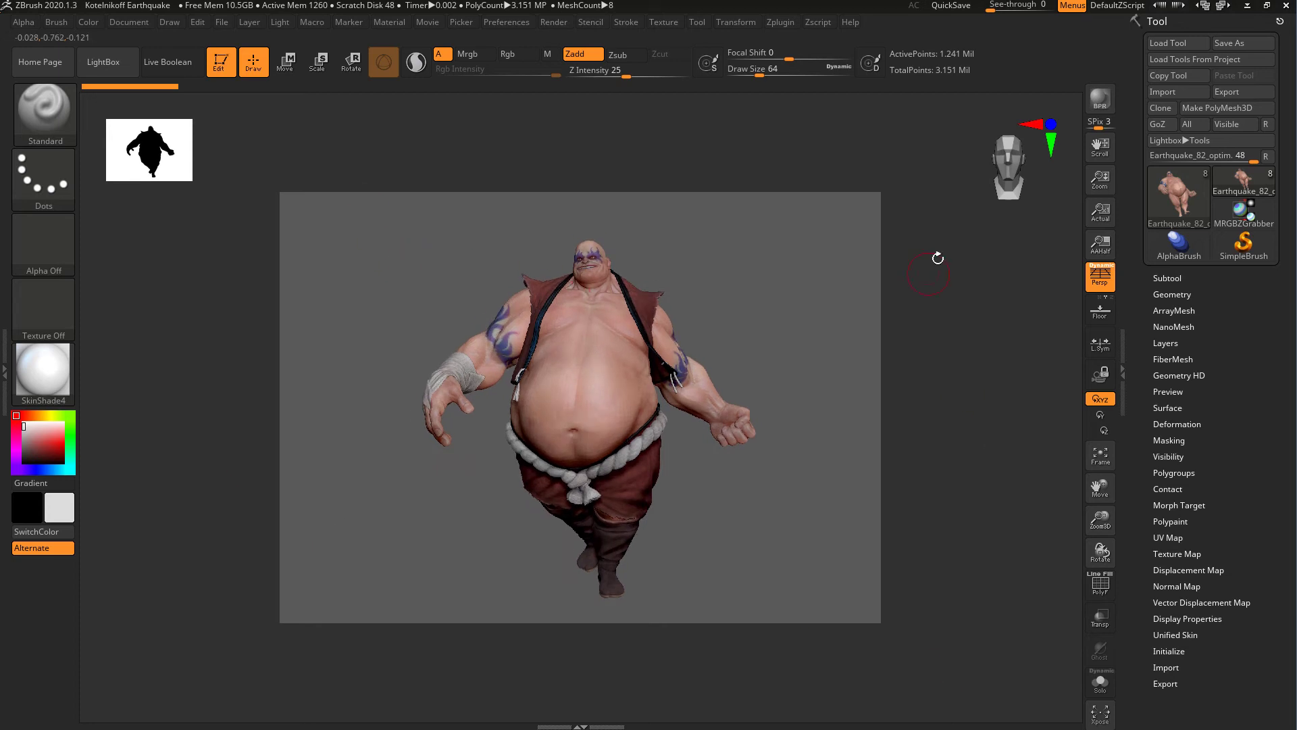
mouse_move(1096, 177)
mouse_down()
mouse_move(1082, 146)
mouse_move(1093, 184)
mouse_up()
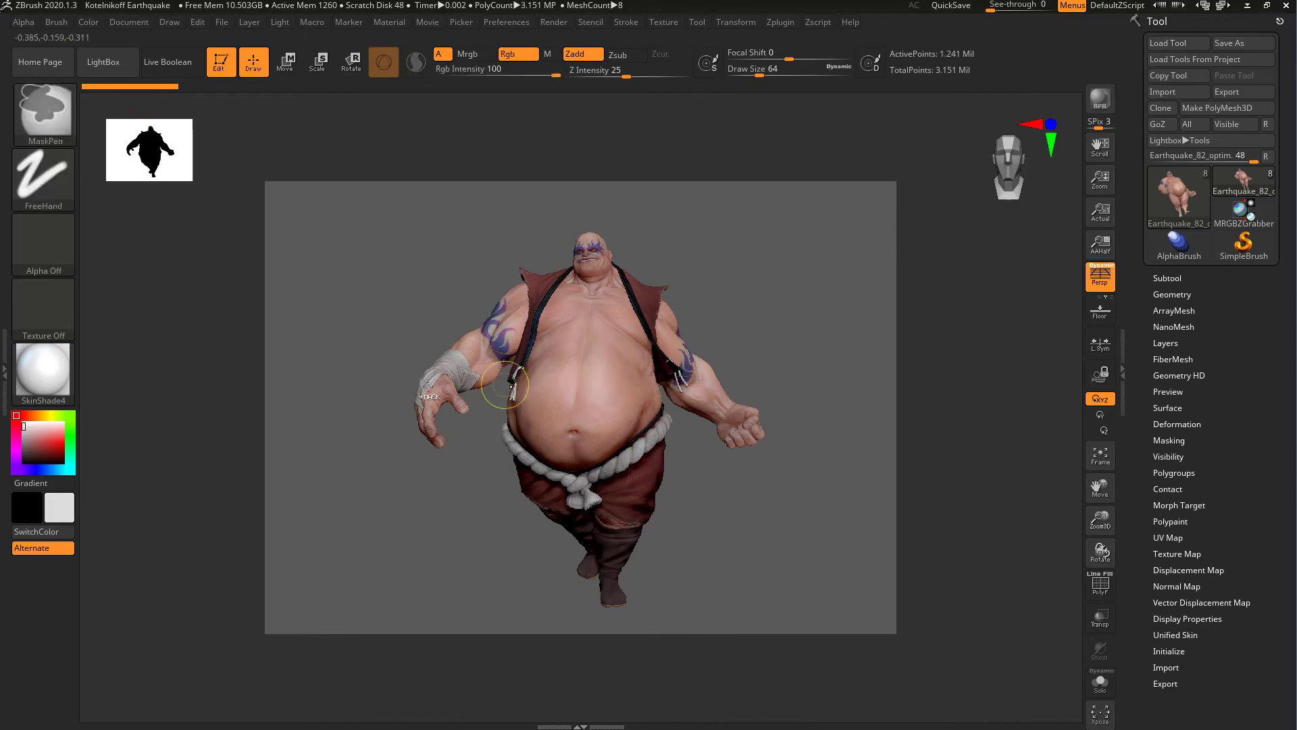
click(223, 72)
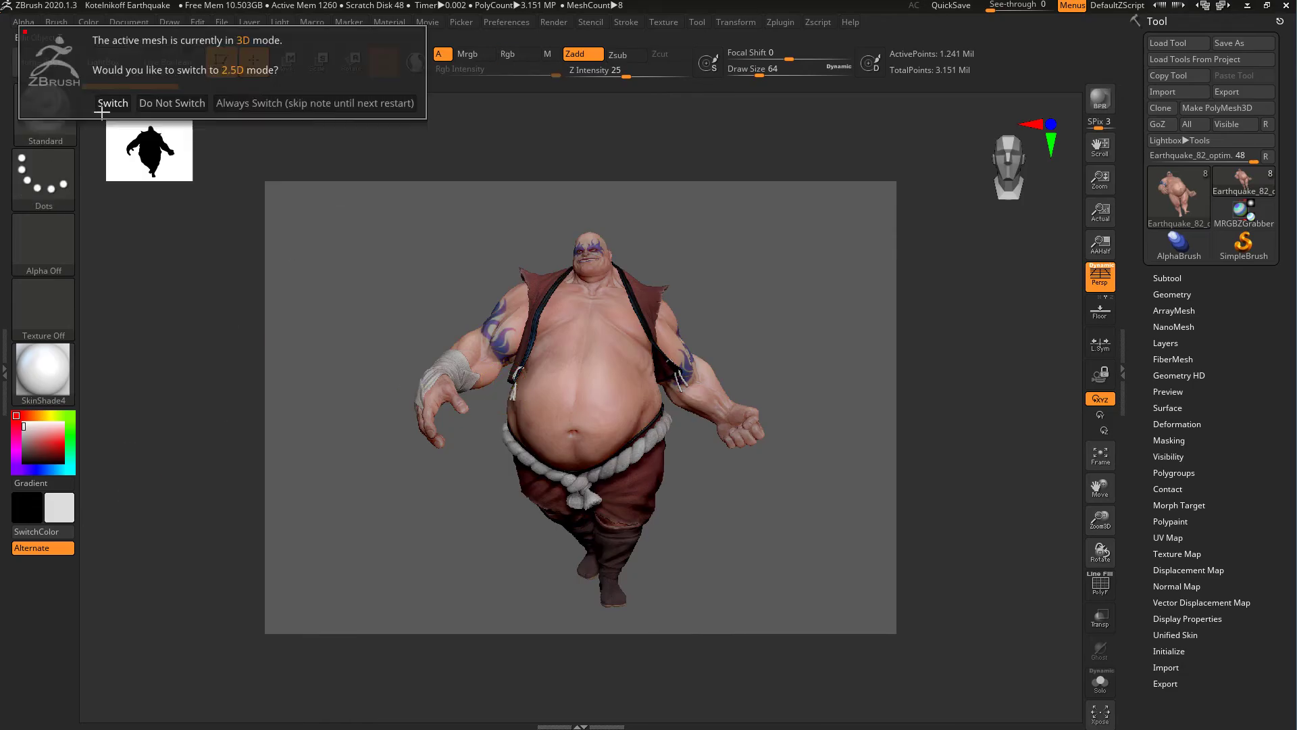
click(227, 110)
key(ctrl+n)
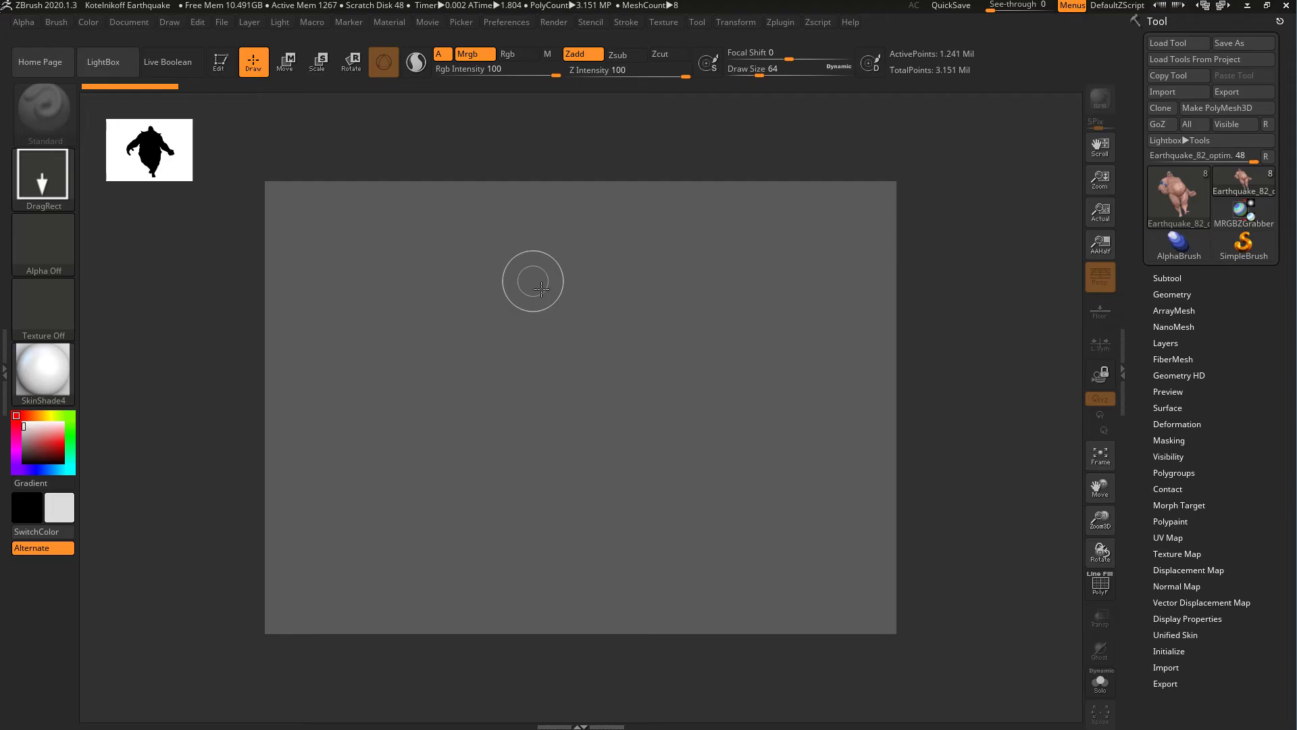
Resize the document to a width of 1920 and a height of 1080, and check the new dimensions
click(132, 21)
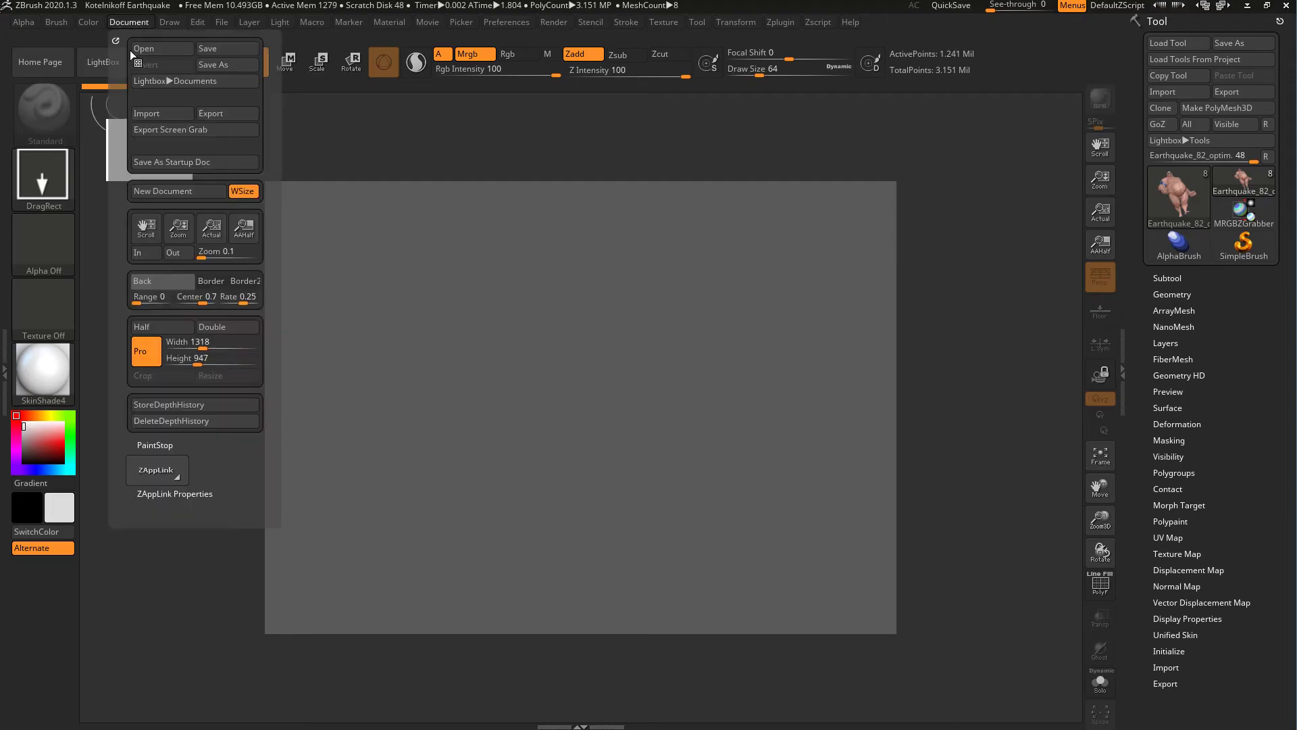
click(200, 348)
text(1920)
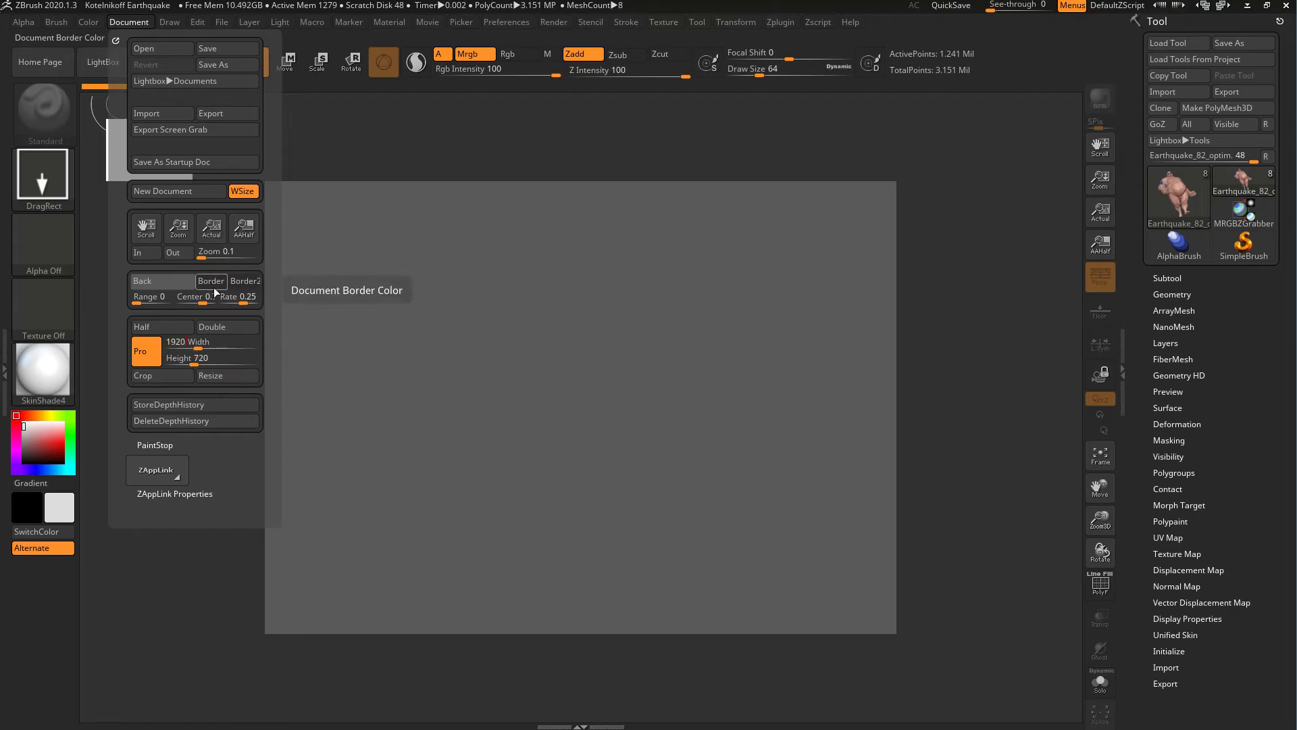
key(Tab)
text(1080)
key(Tab)
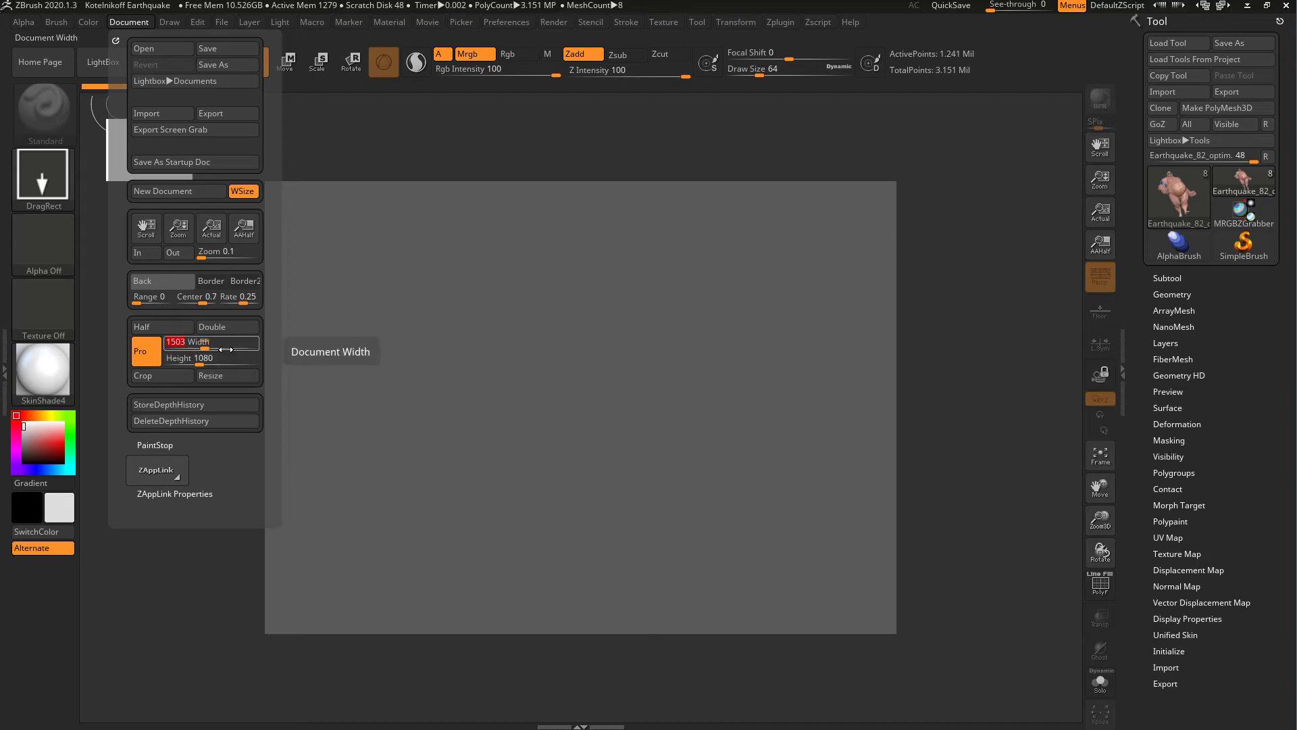
text(1920)
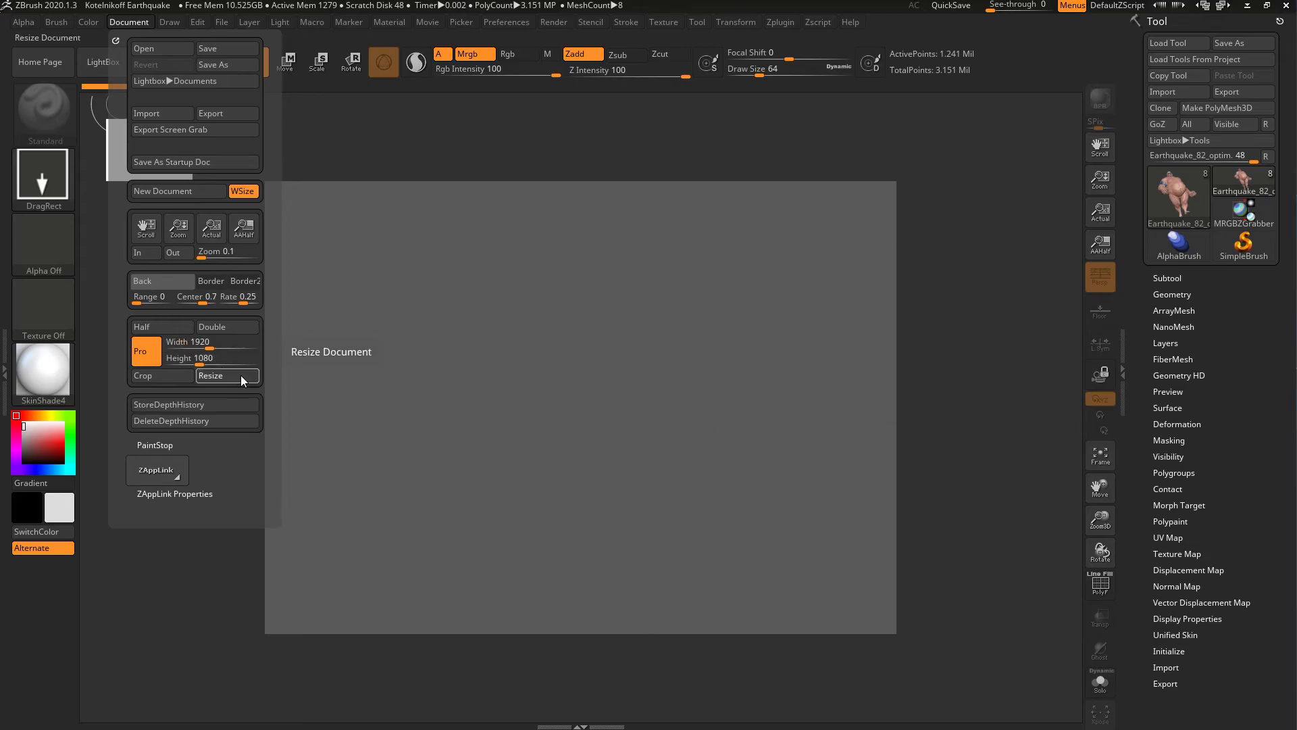
click(240, 375)
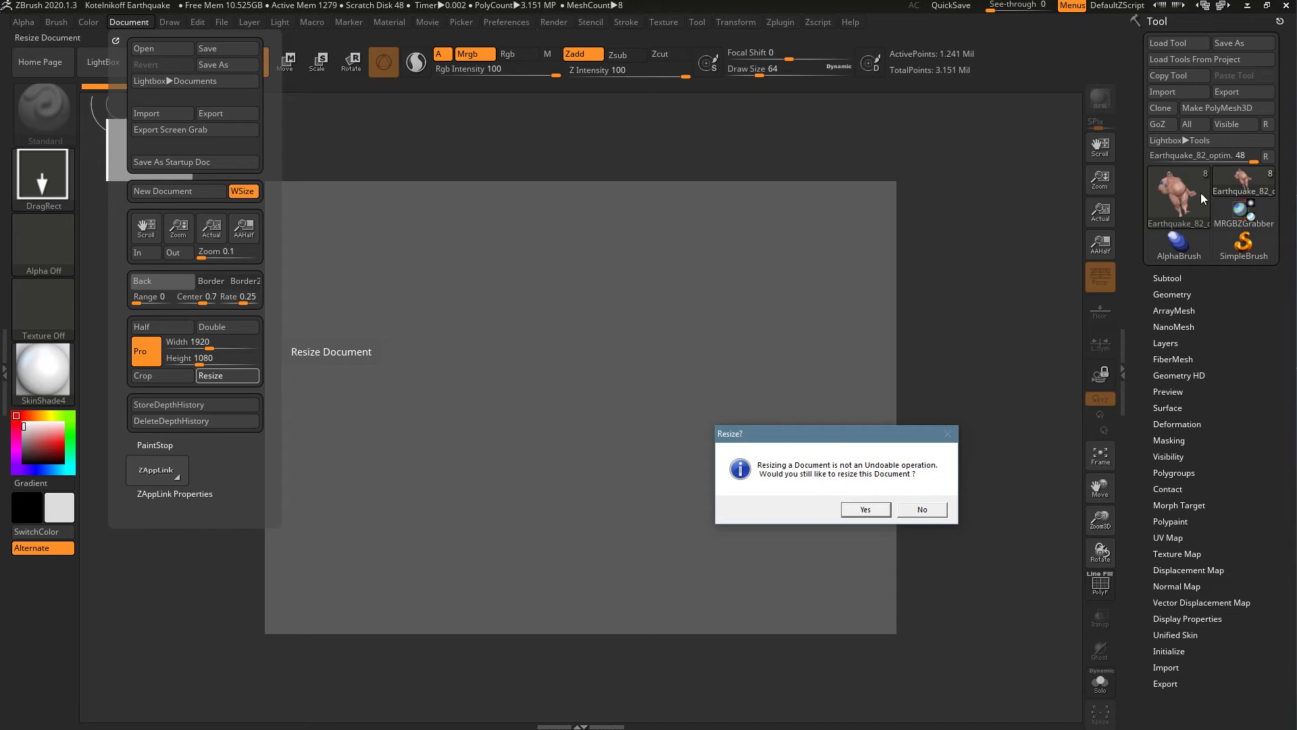
click(849, 511)
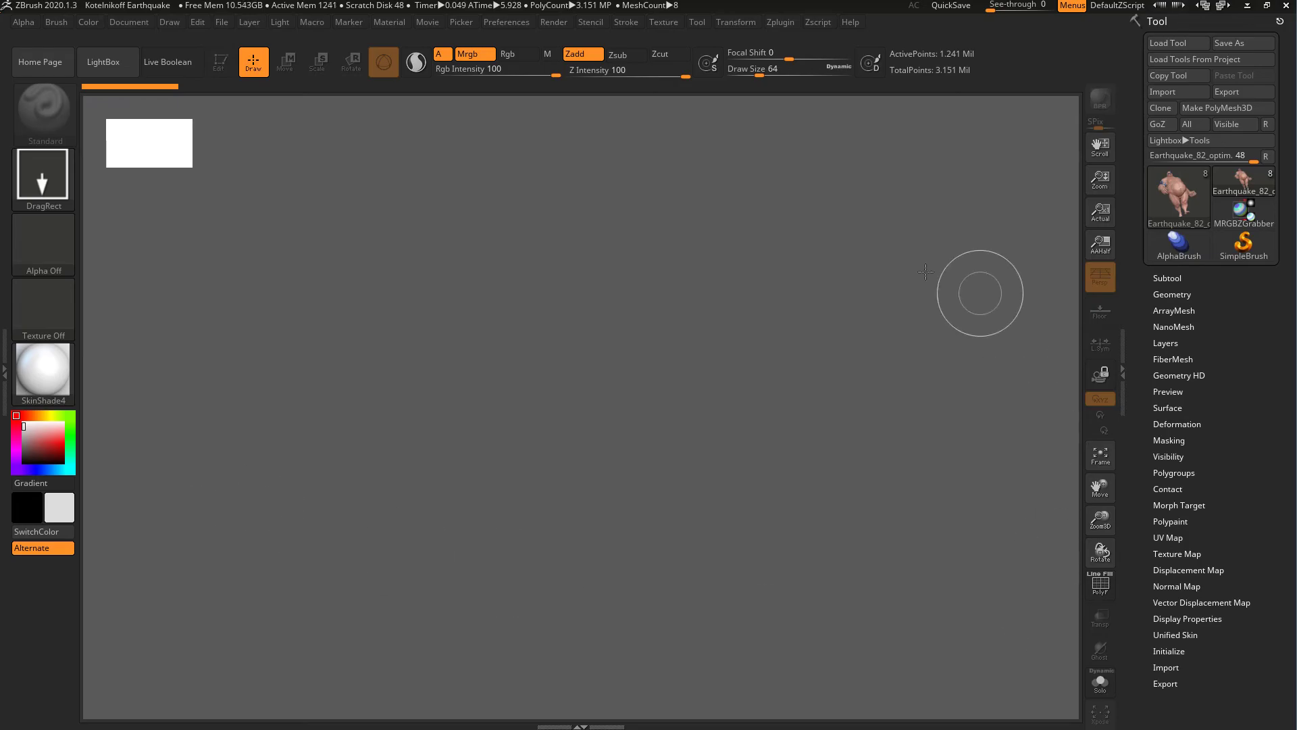
click(141, 27)
click(140, 23)
click(140, 23)
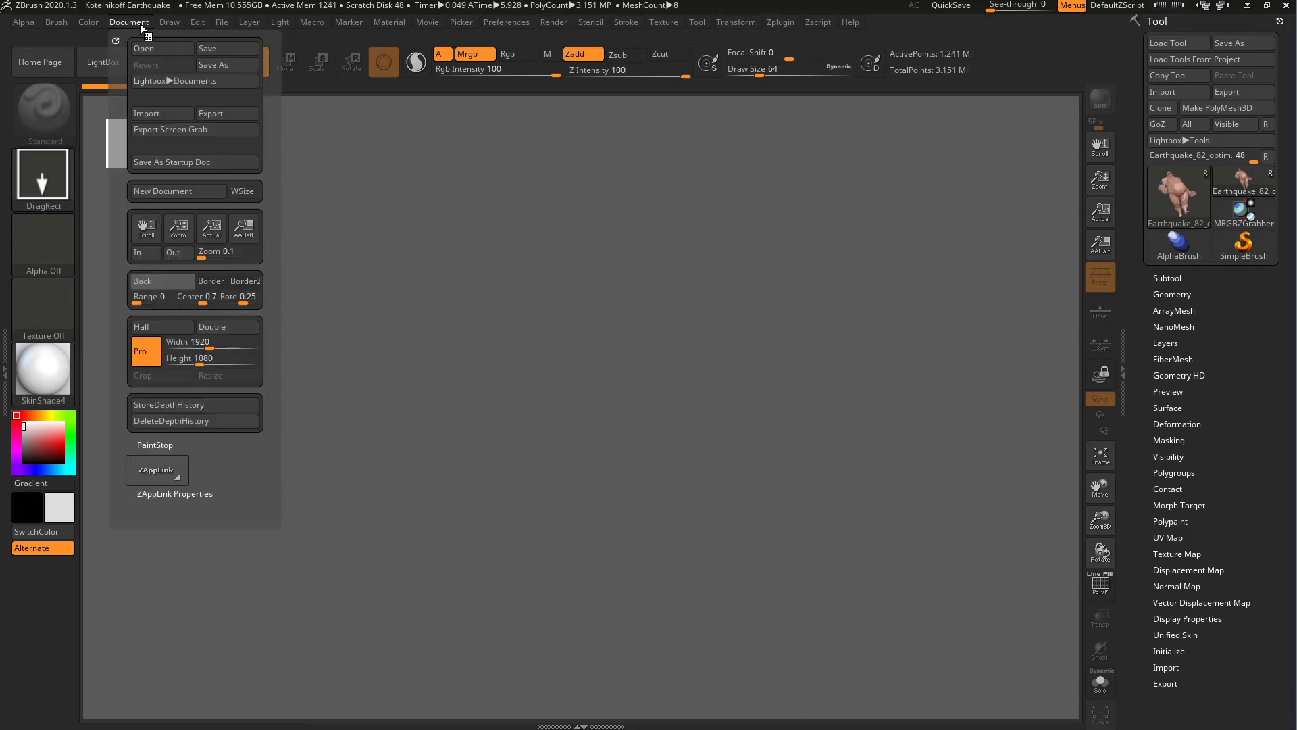
click(205, 359)
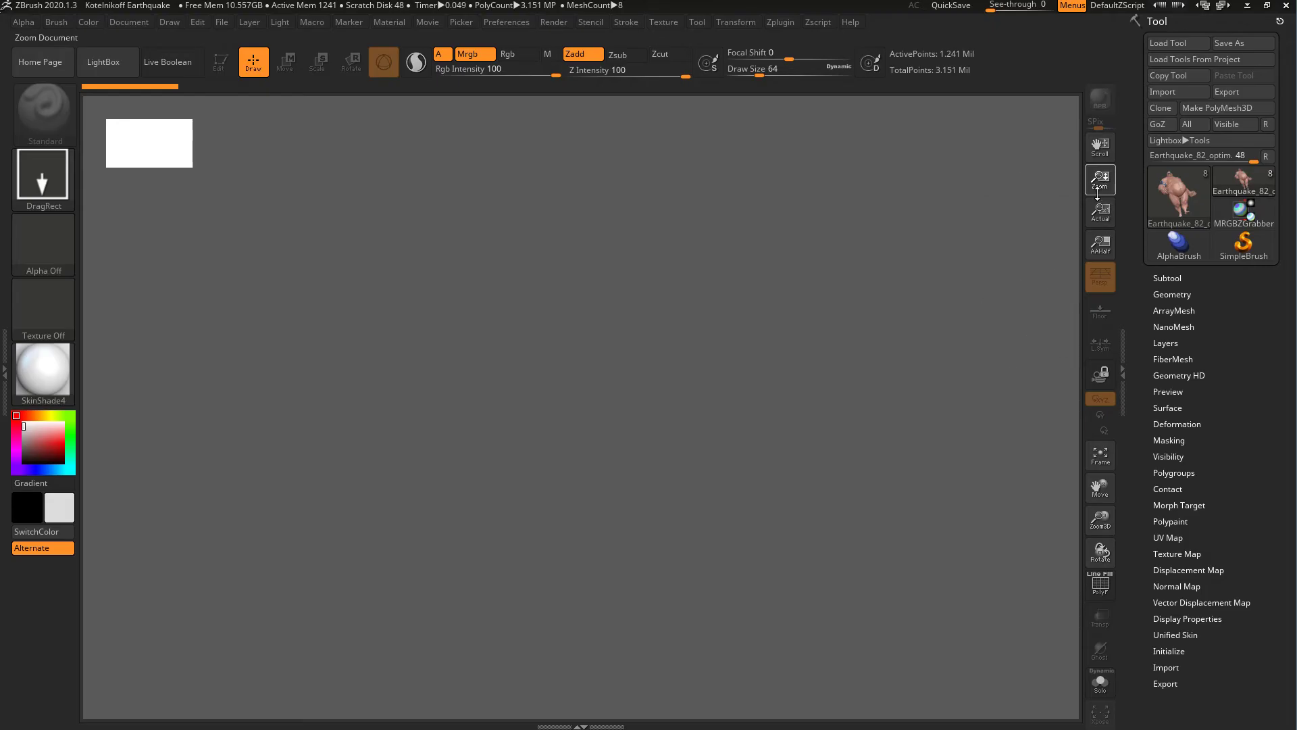
drag(1103, 195, 1085, 163)
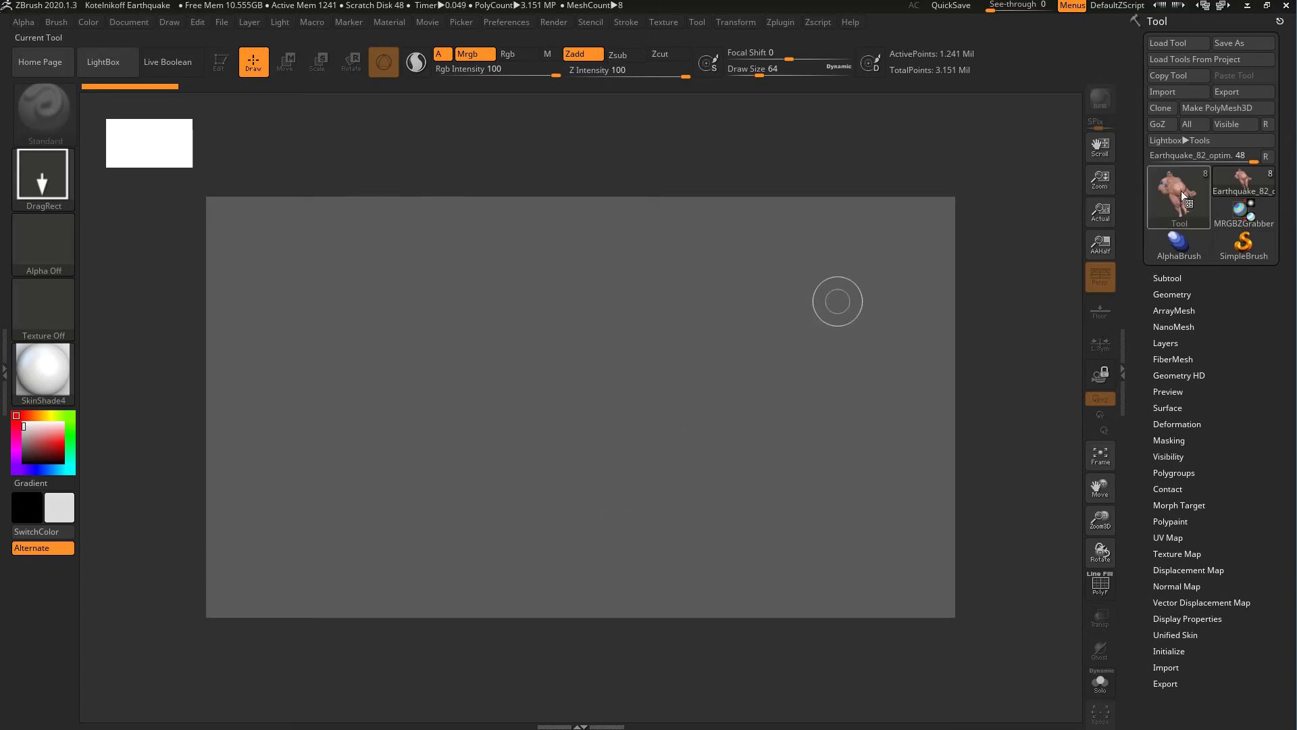
mouse_move(1181, 190)
drag(551, 393, 591, 652)
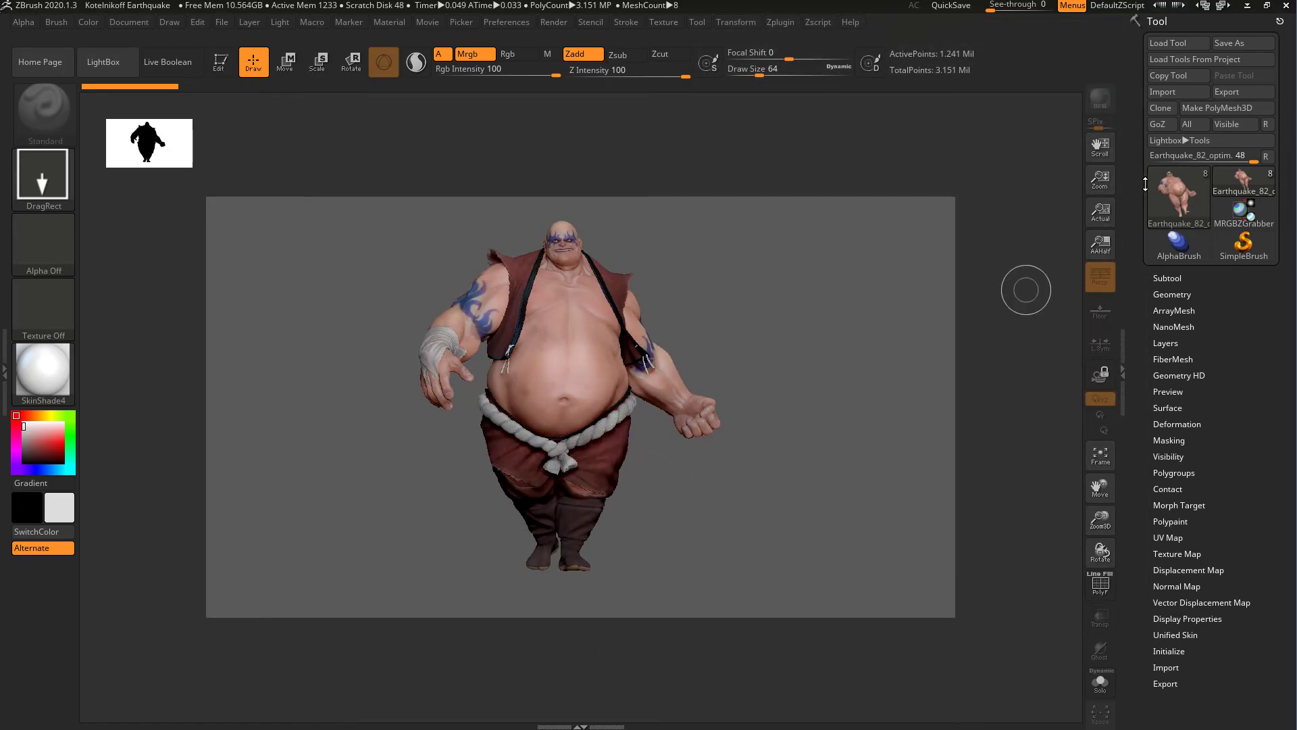
mouse_move(1189, 185)
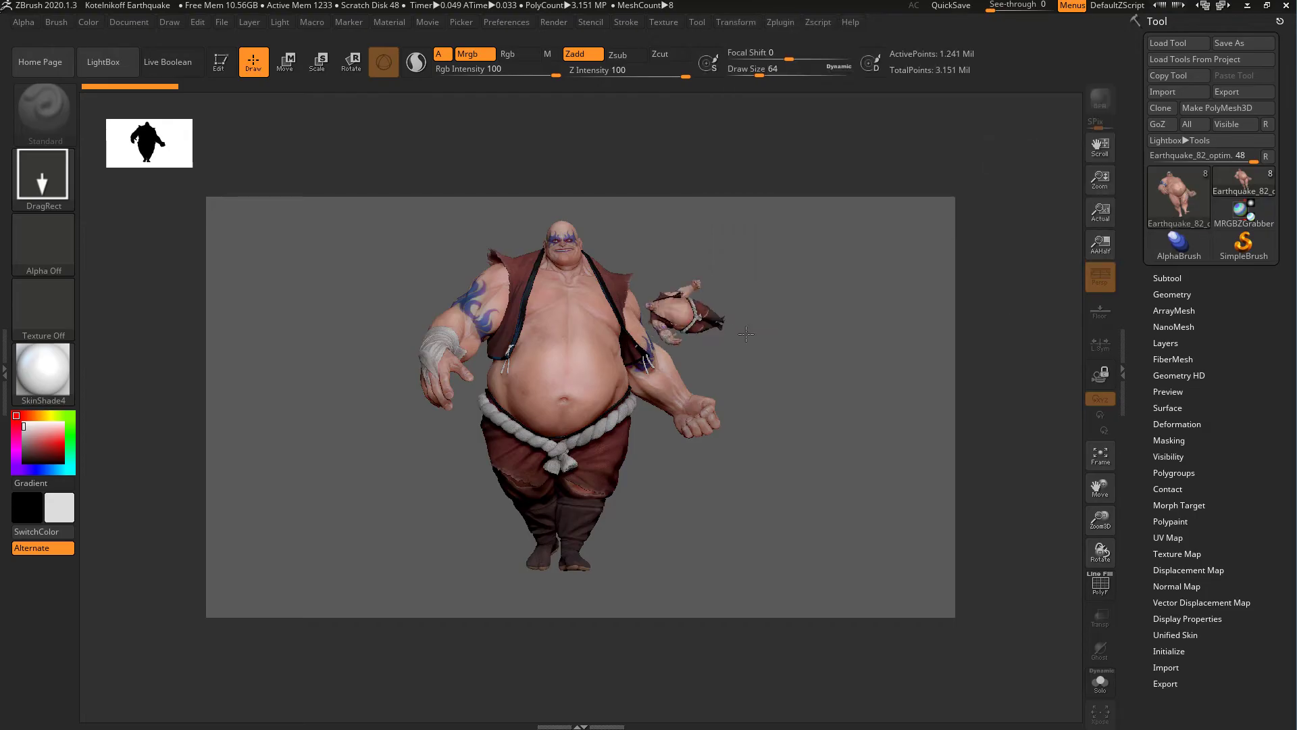
key(ctrl)
key(ctrl+n)
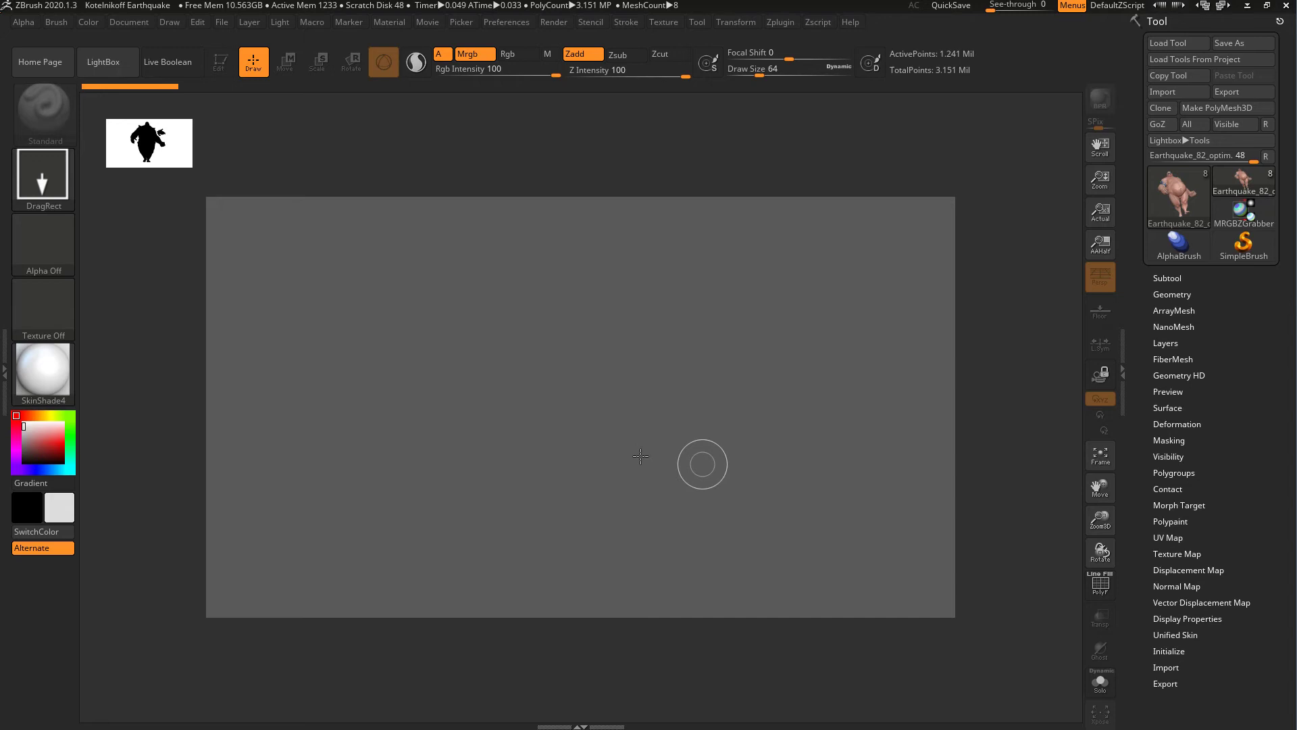
Draw the character onto the empty canvas, enter Edit mode, and pose it in a three-quarter view filling the document's height
drag(568, 361, 588, 560)
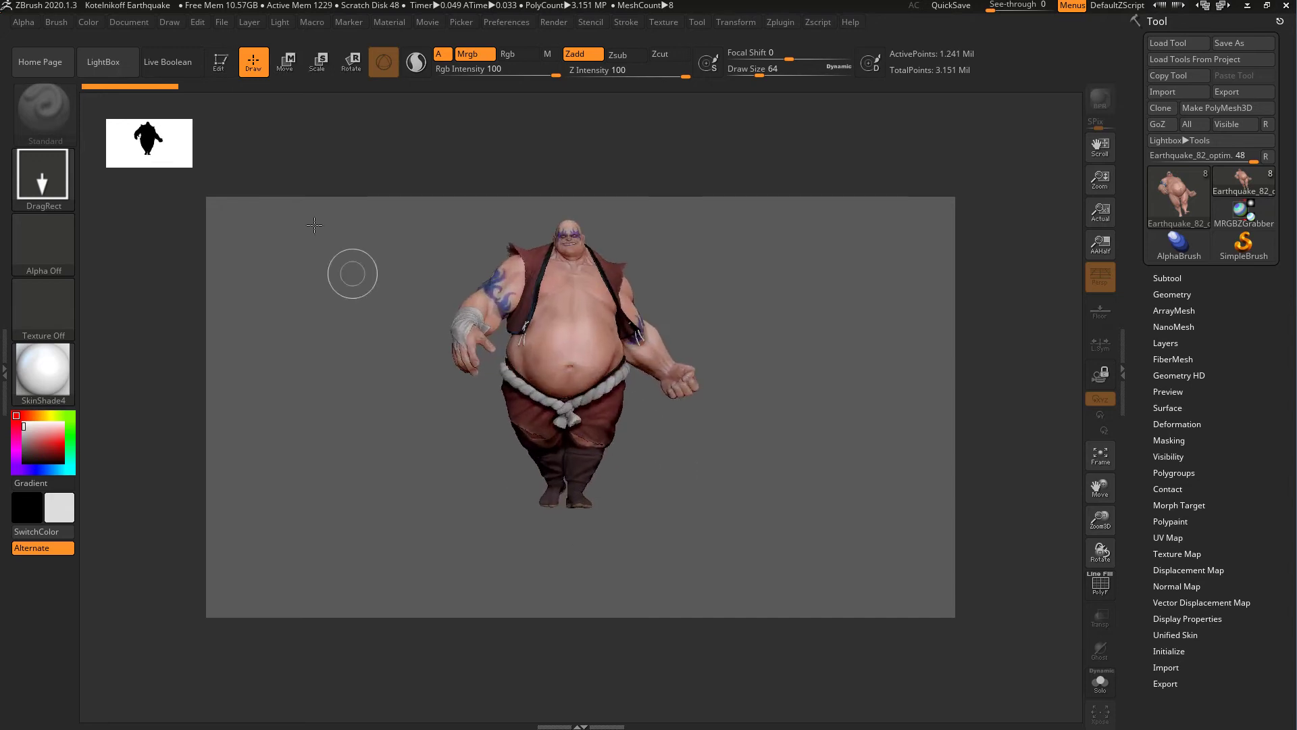
click(226, 71)
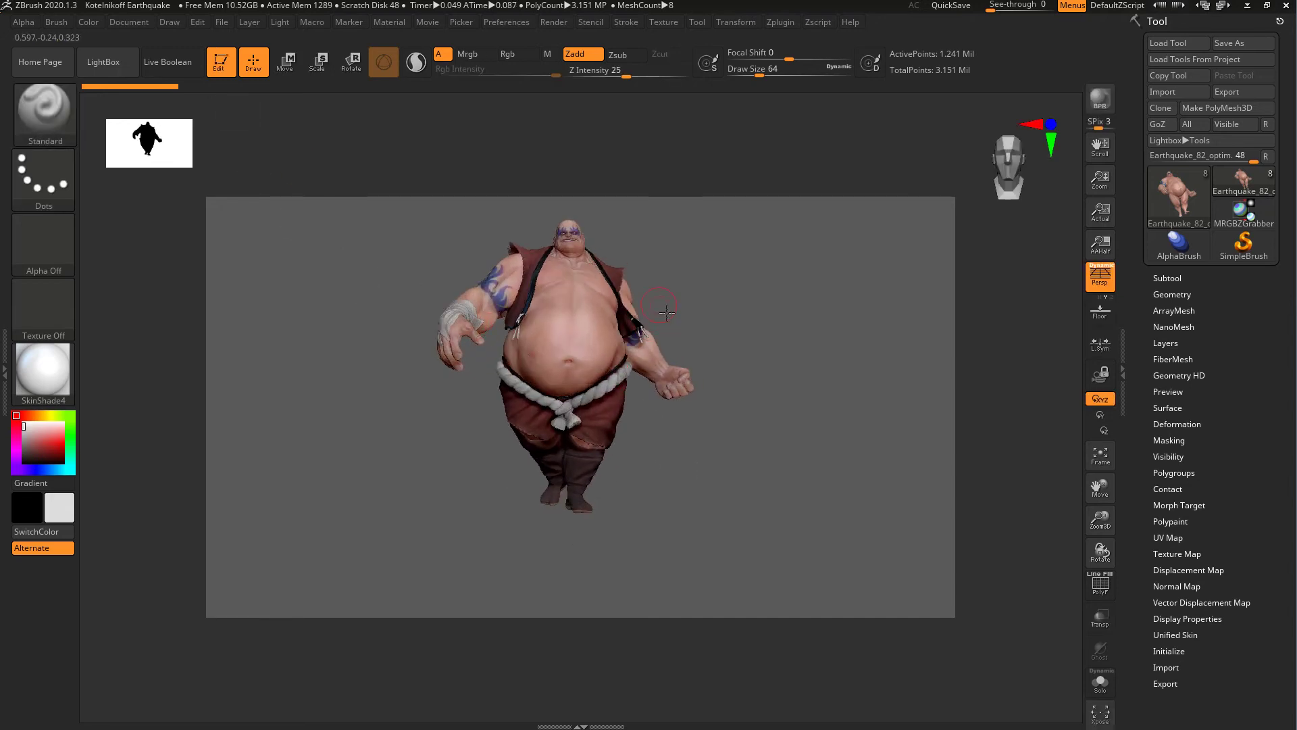
alt+drag(664, 312, 774, 370)
ctrl+right_drag(773, 370, 680, 381)
drag(680, 382, 762, 355)
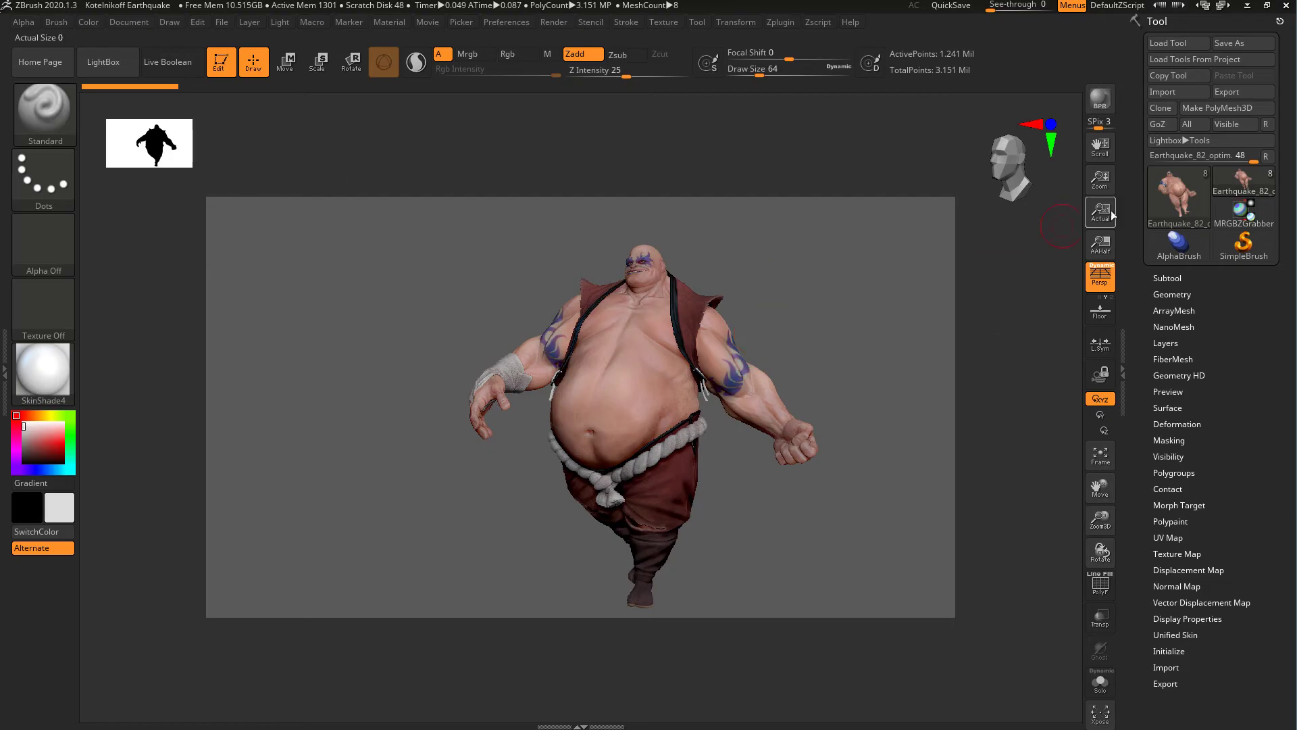
Set SPix to 7 and render the full document with BPR
drag(1109, 186, 1103, 232)
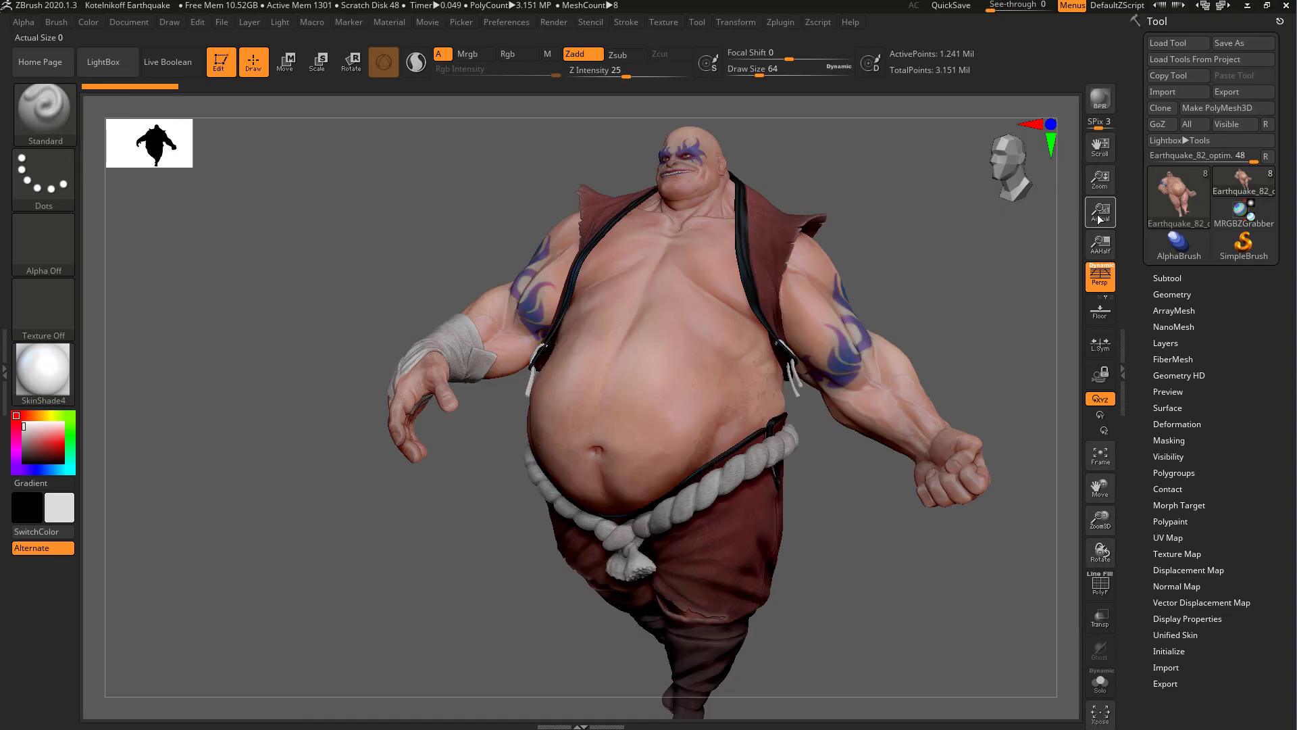
click(1102, 229)
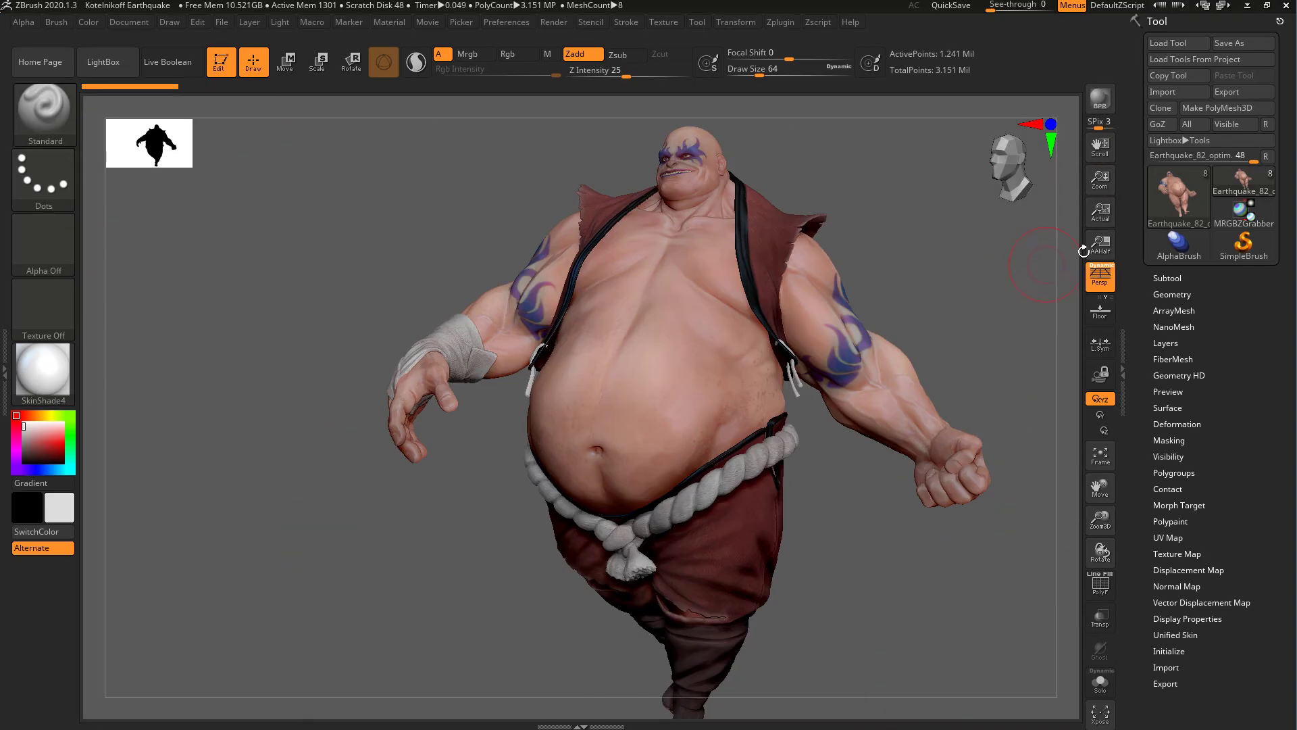
mouse_move(1104, 184)
mouse_down()
mouse_move(1104, 206)
mouse_move(1104, 154)
mouse_move(1106, 202)
mouse_move(1106, 187)
mouse_up()
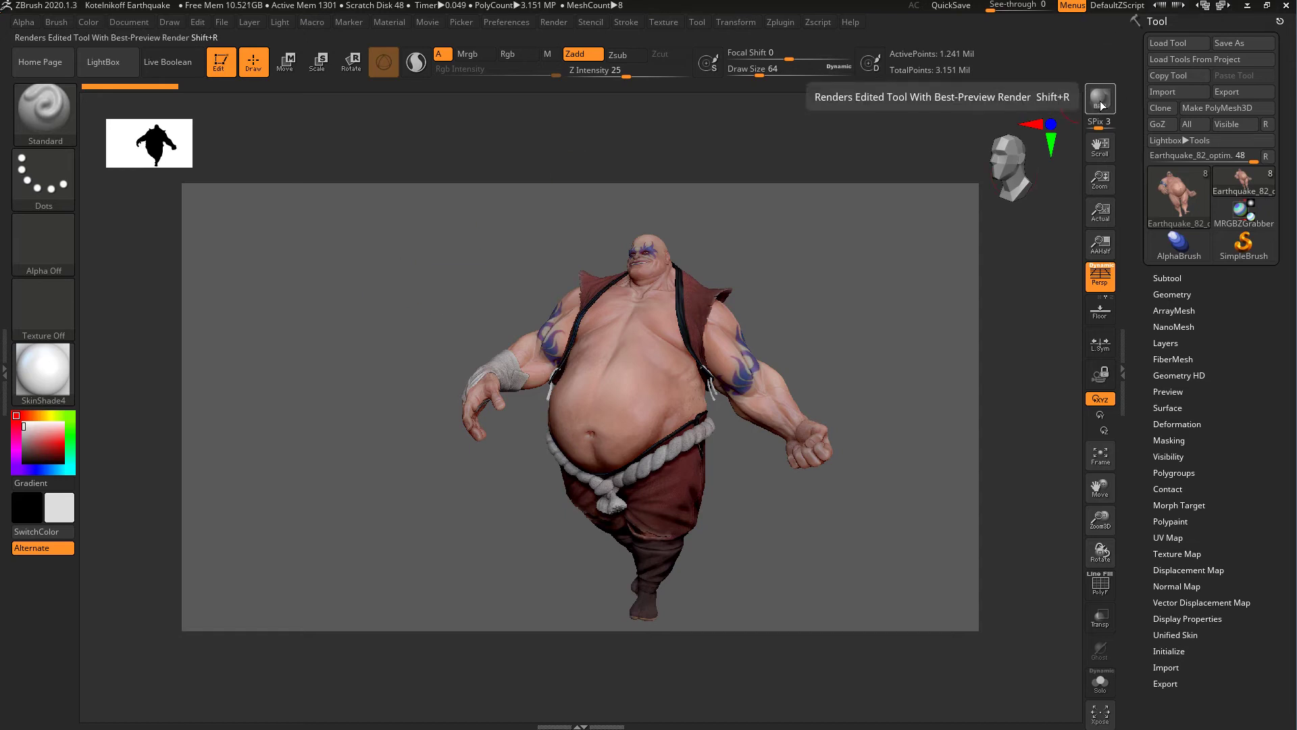
drag(1106, 130, 1113, 130)
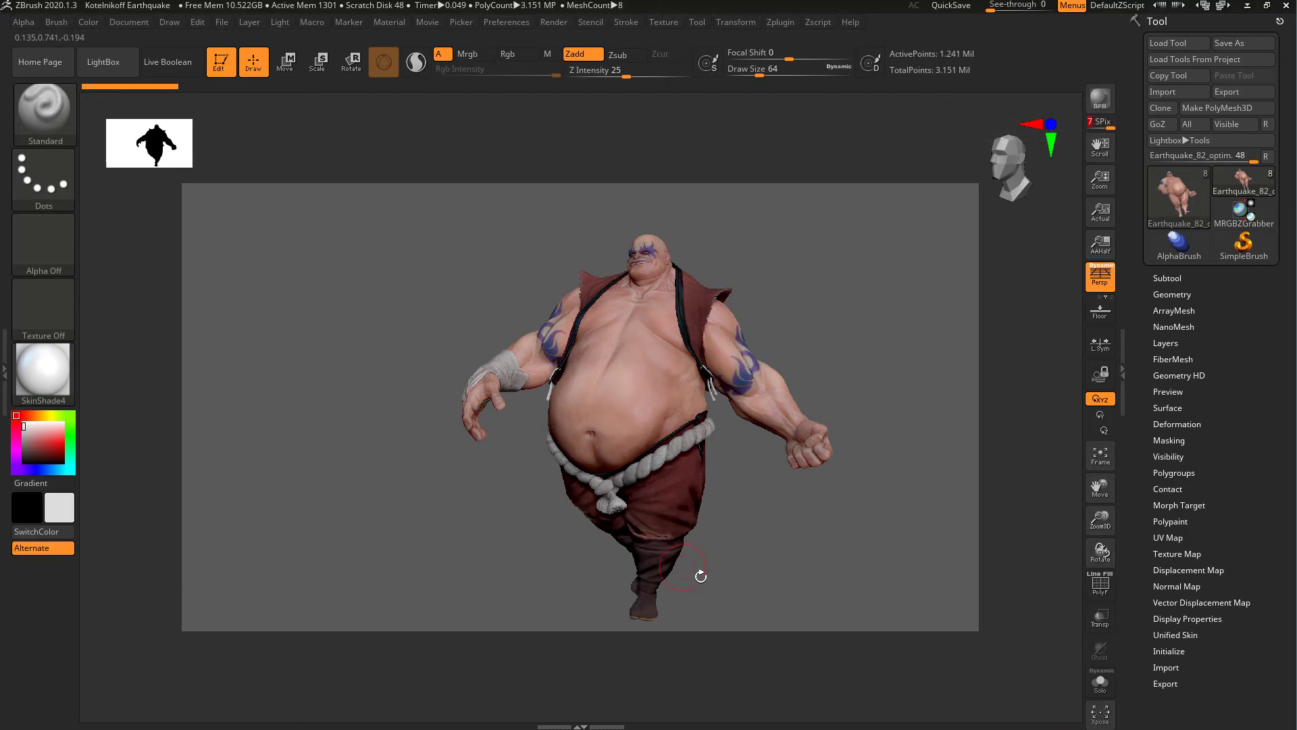
click(1108, 100)
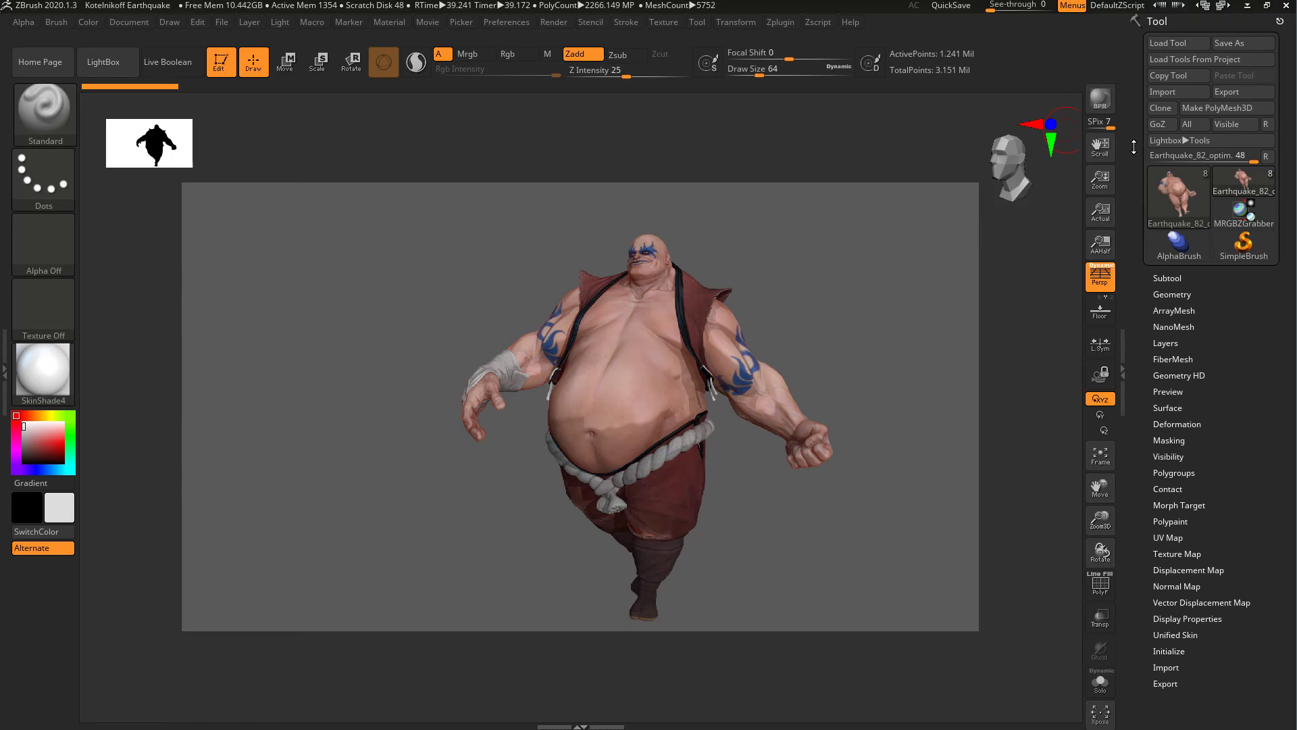
Dock the Render palette in the tray and expand its BPR RenderPass settings
click(555, 23)
click(1163, 21)
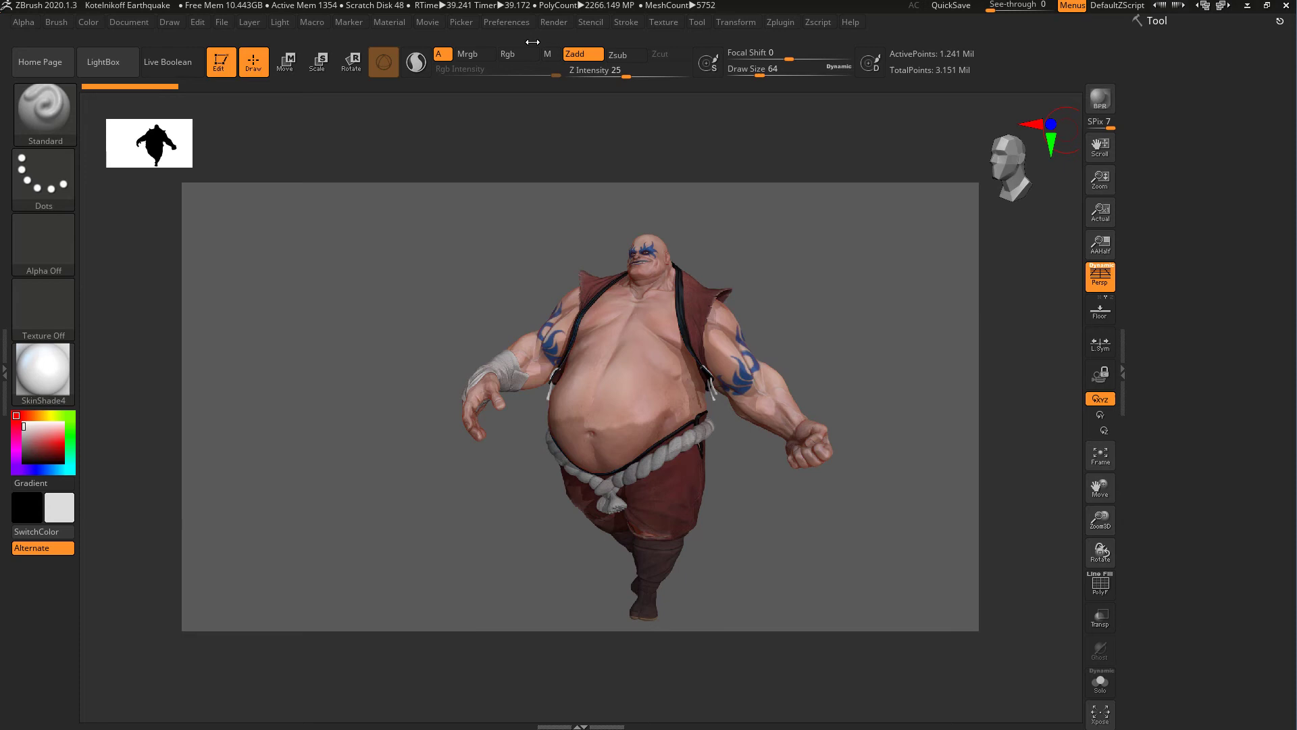
click(553, 25)
drag(555, 48, 1174, 120)
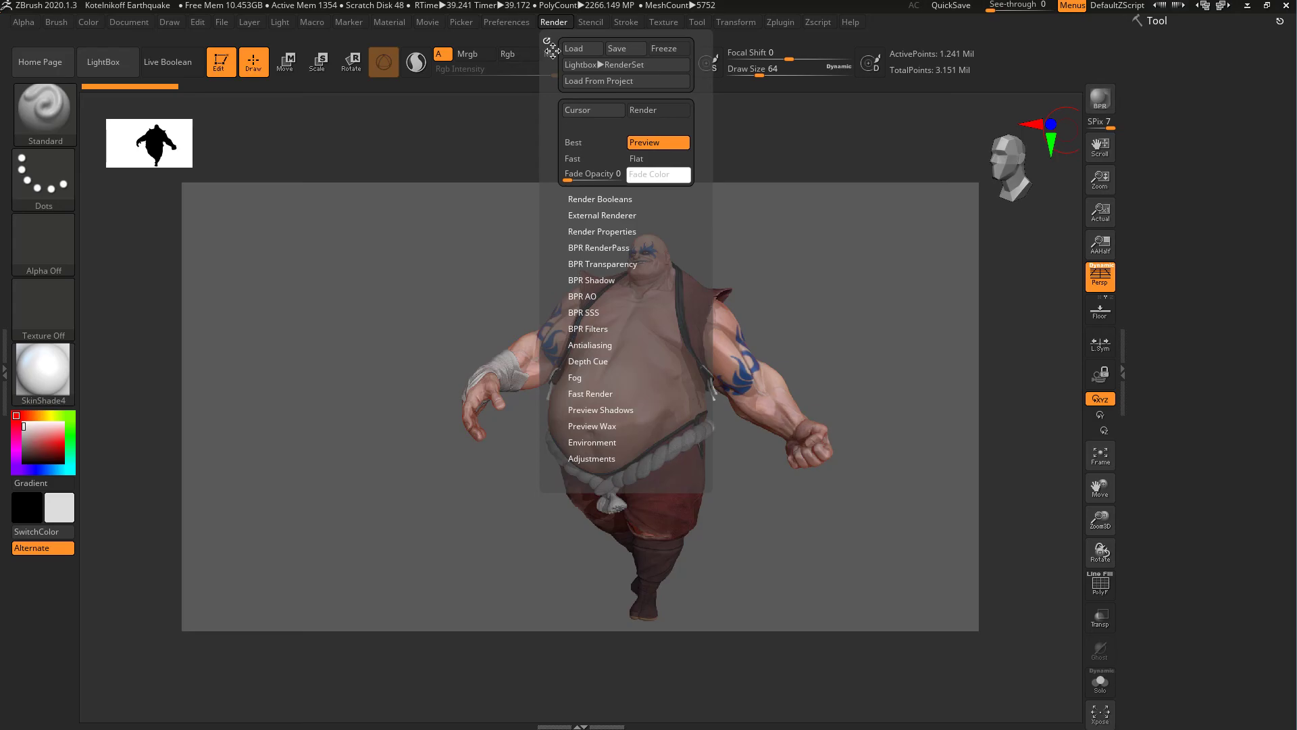
drag(552, 49, 1175, 119)
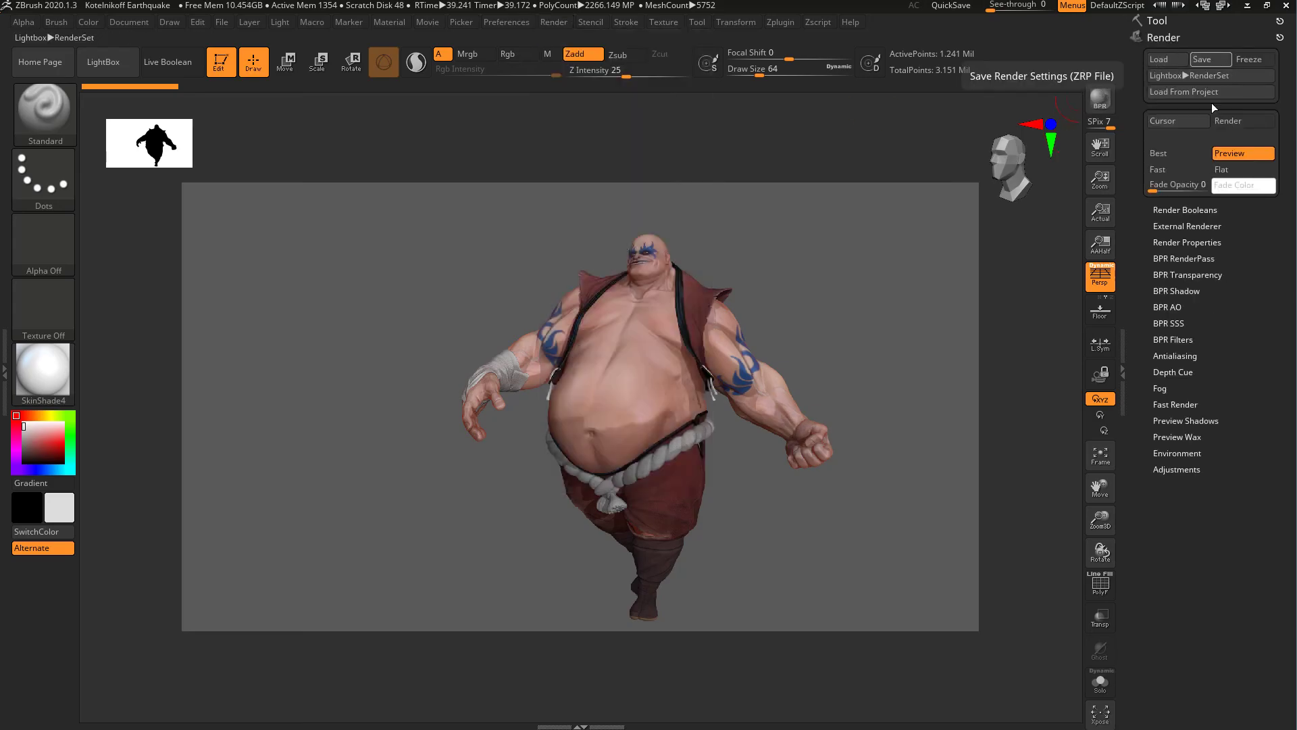
click(1182, 258)
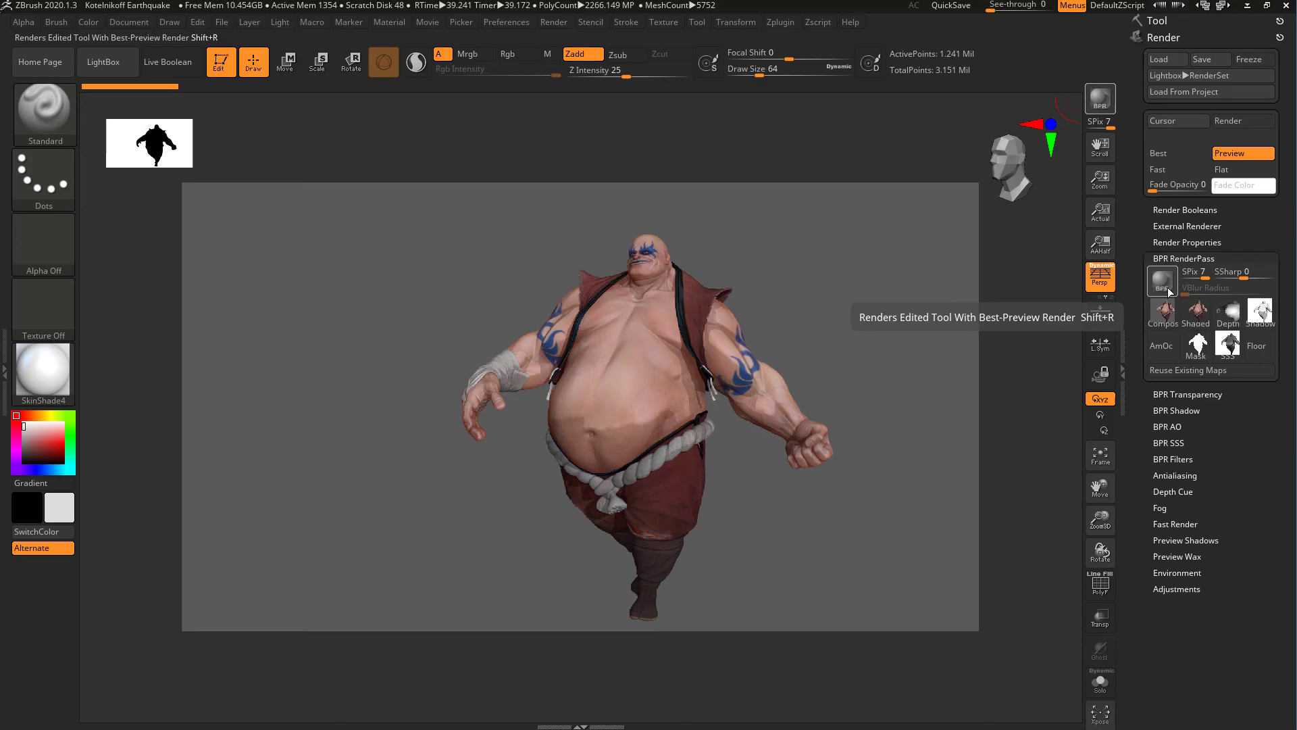
Start exporting the Composite render pass and choose JPEG as its file type
mouse_move(1164, 323)
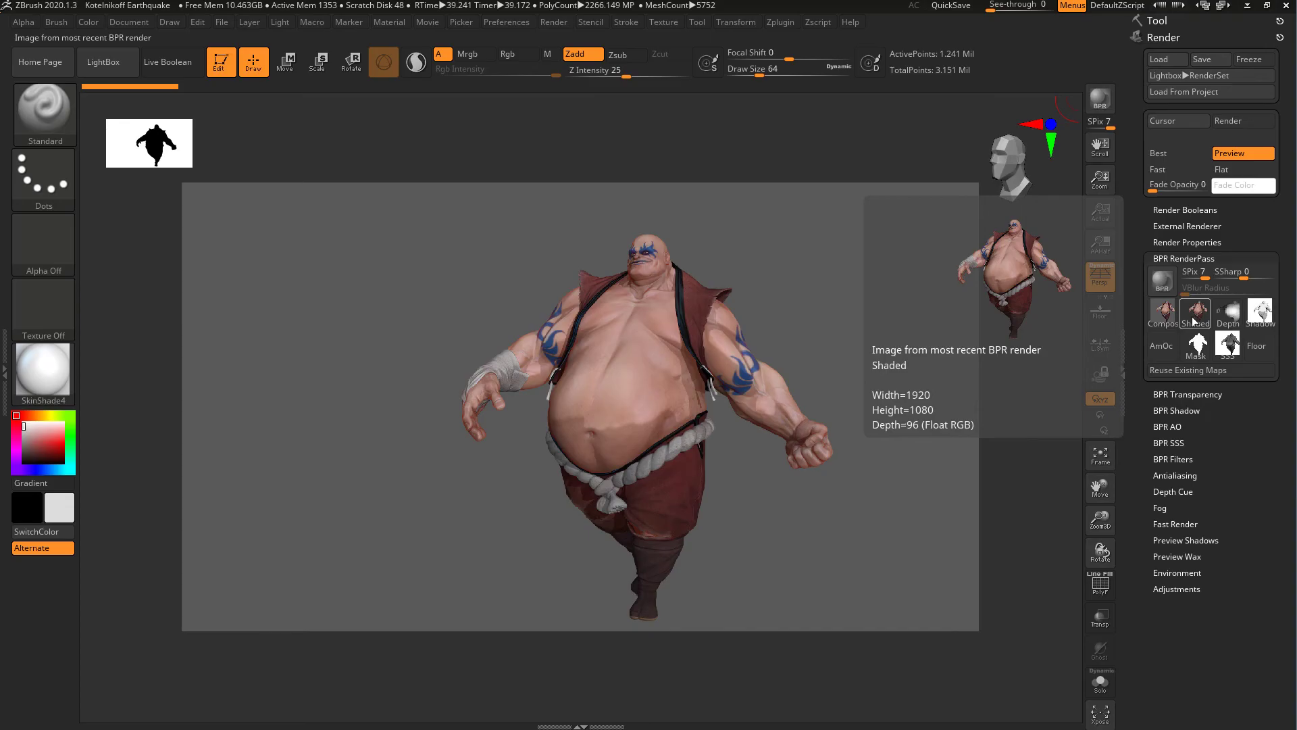
click(1166, 322)
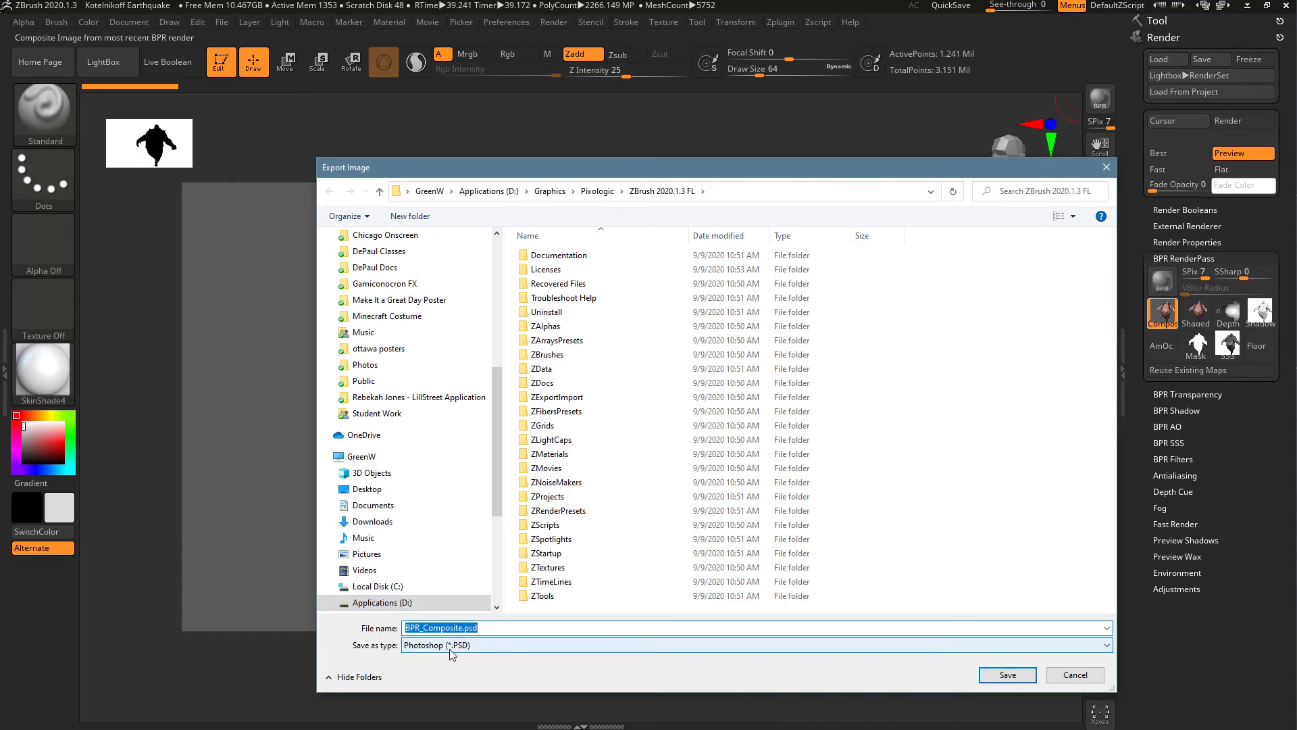
click(451, 648)
click(449, 670)
scroll(463, 643, down, 1)
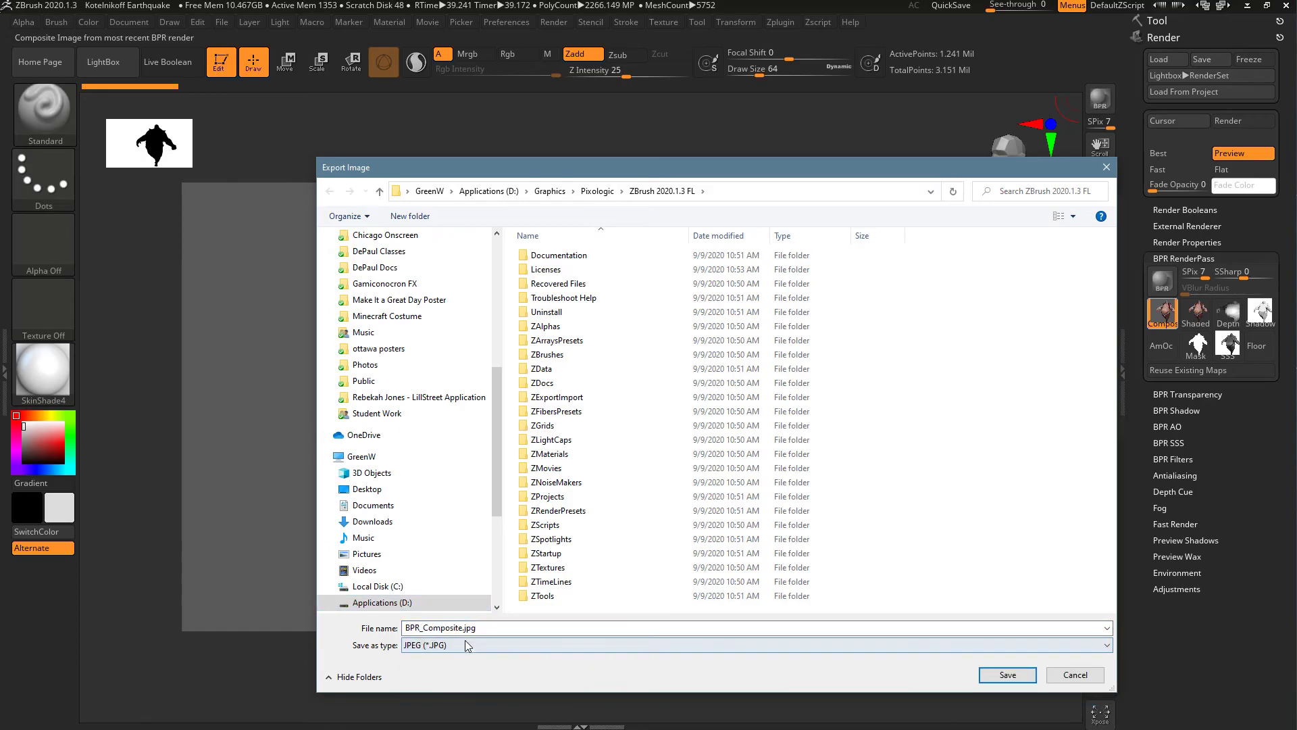
Save the Composite JPEG in the Desktop's Zbrush Renders folder, named with the artist's name followed by _sculpture01
click(497, 251)
click(421, 267)
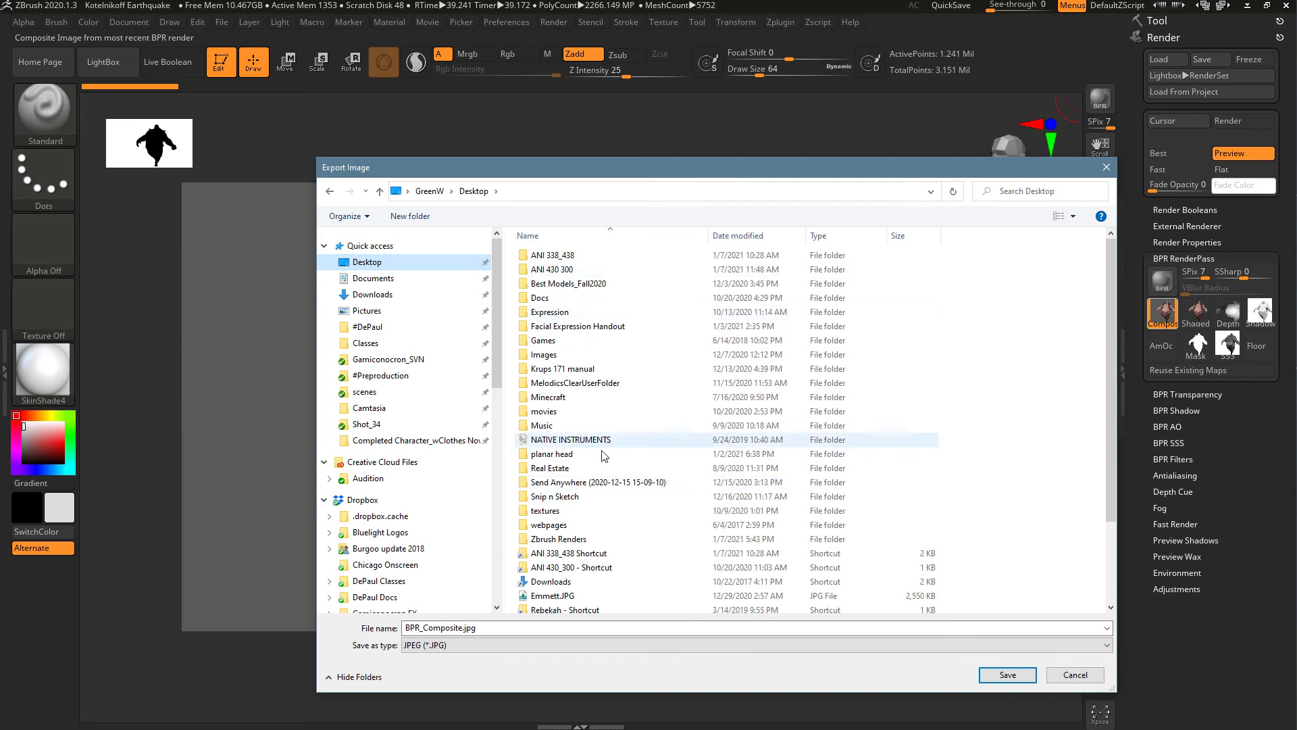
double_click(559, 539)
double_click(458, 635)
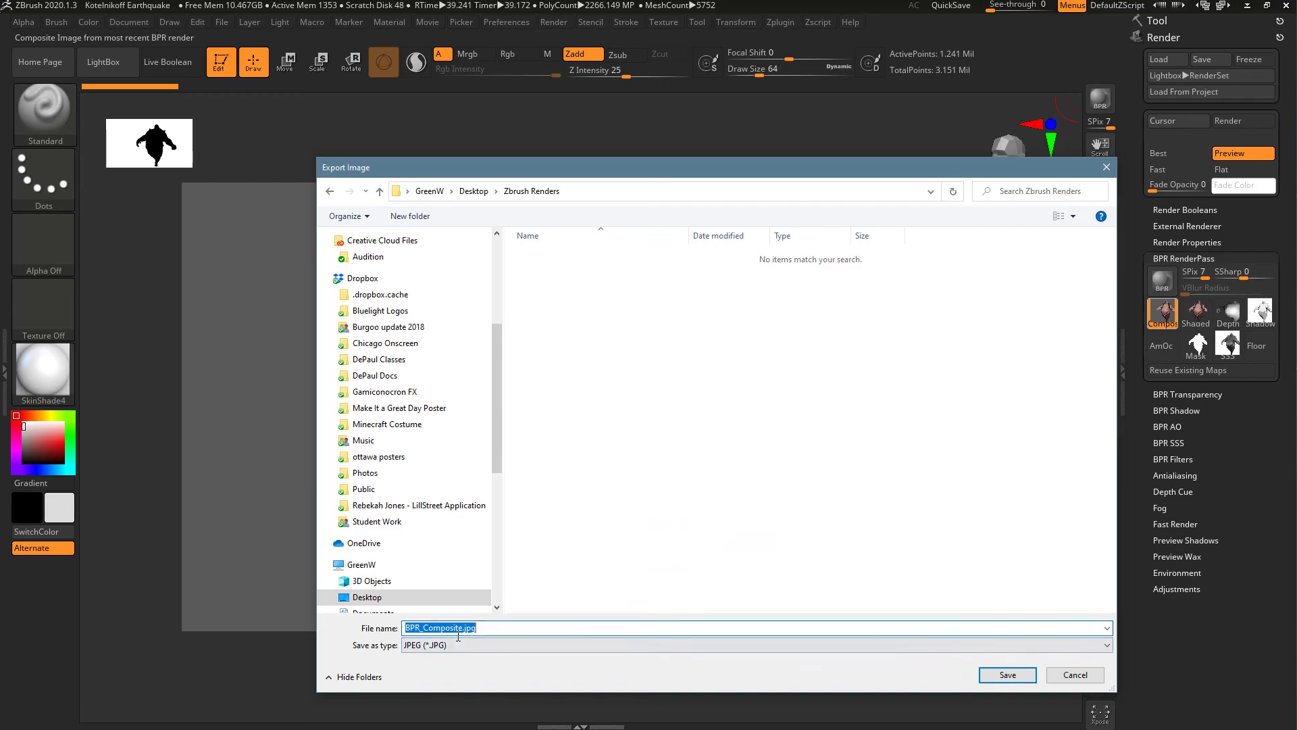
text(jonesJosh_sculpture01)
key(Return)
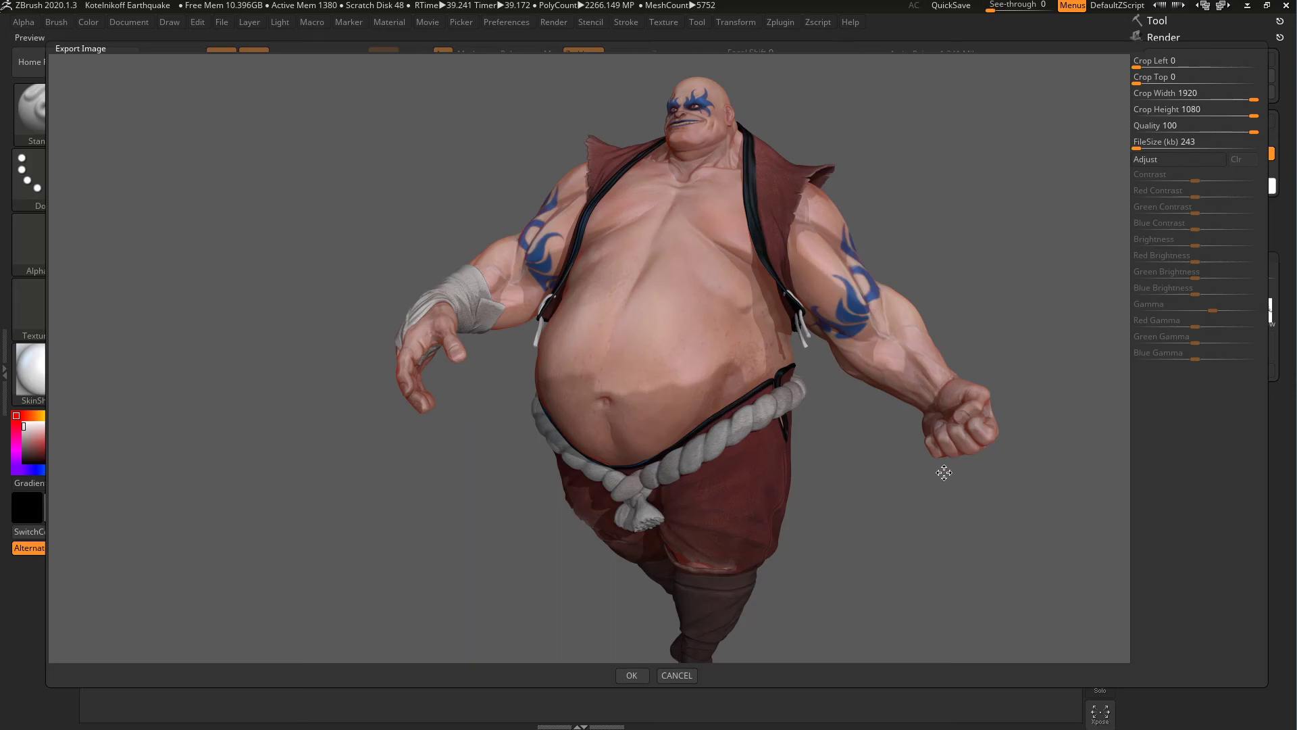
Try a Crop Left of 1258 on the export preview and reset it to 0
drag(944, 472, 820, 533)
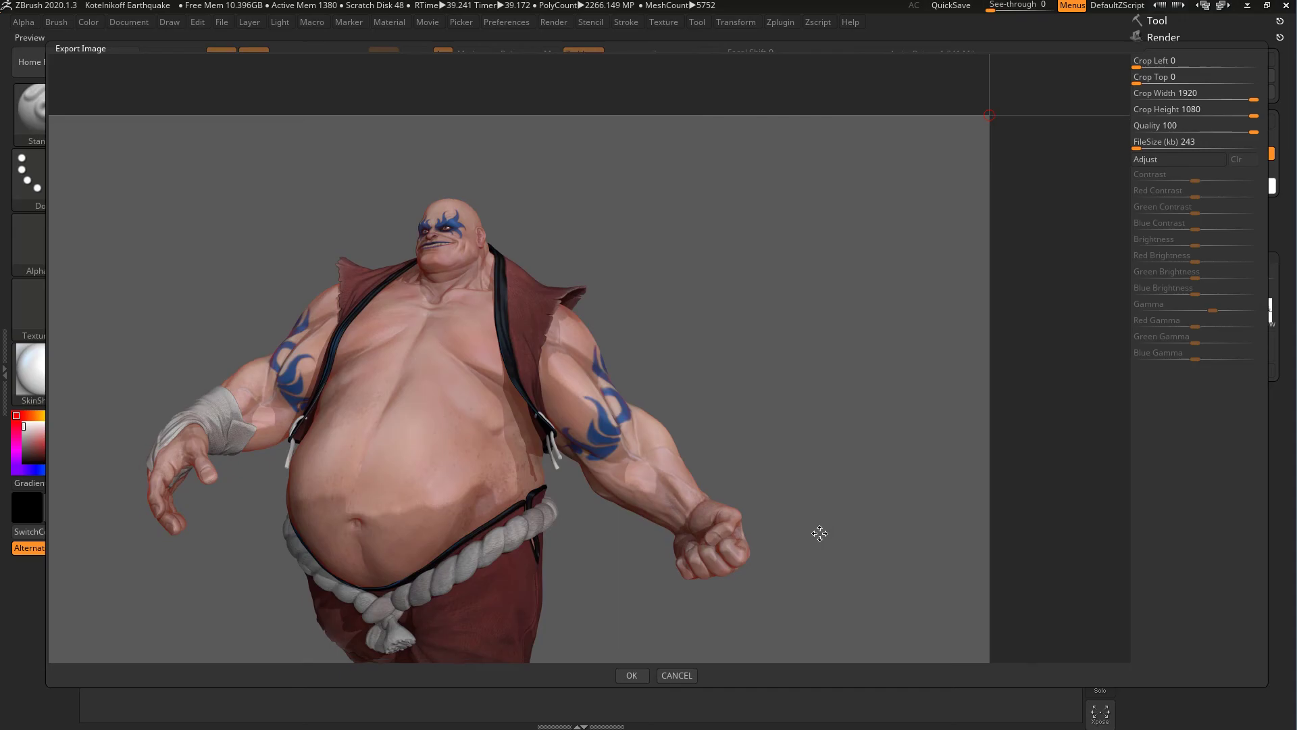
click(1148, 70)
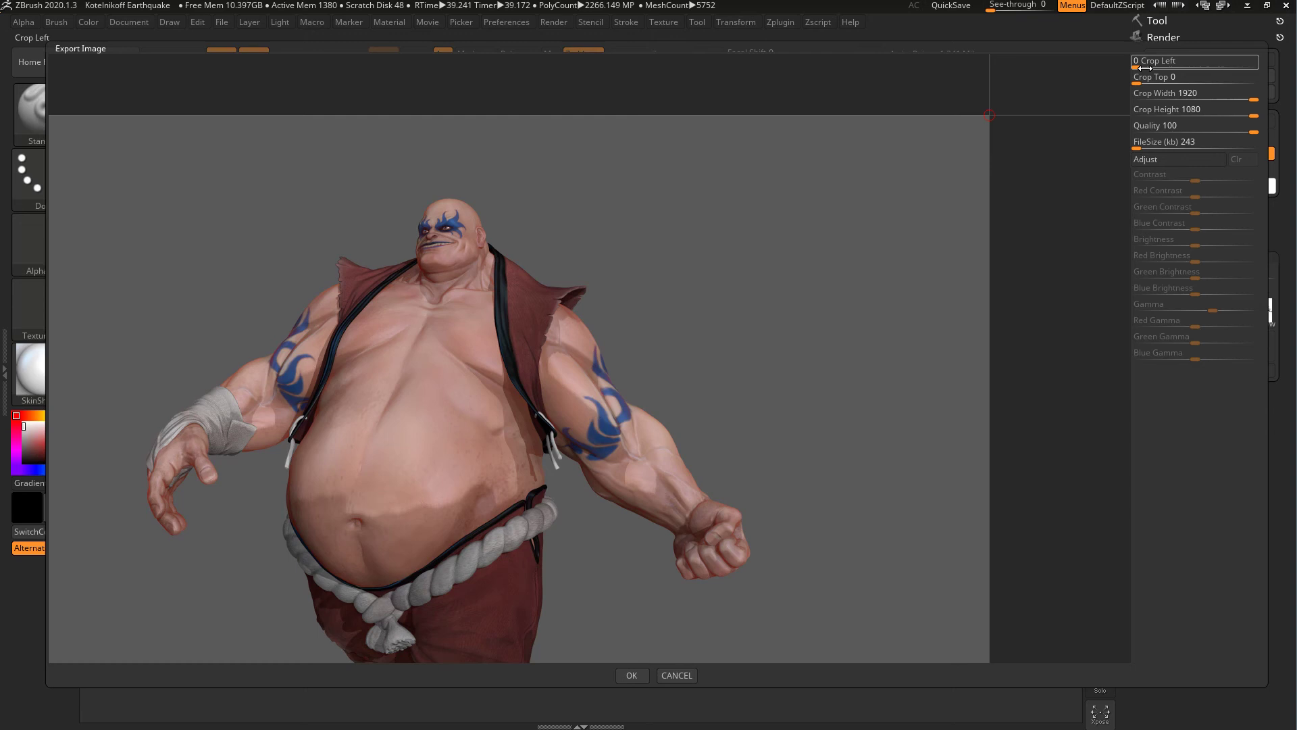
drag(1140, 69, 1226, 68)
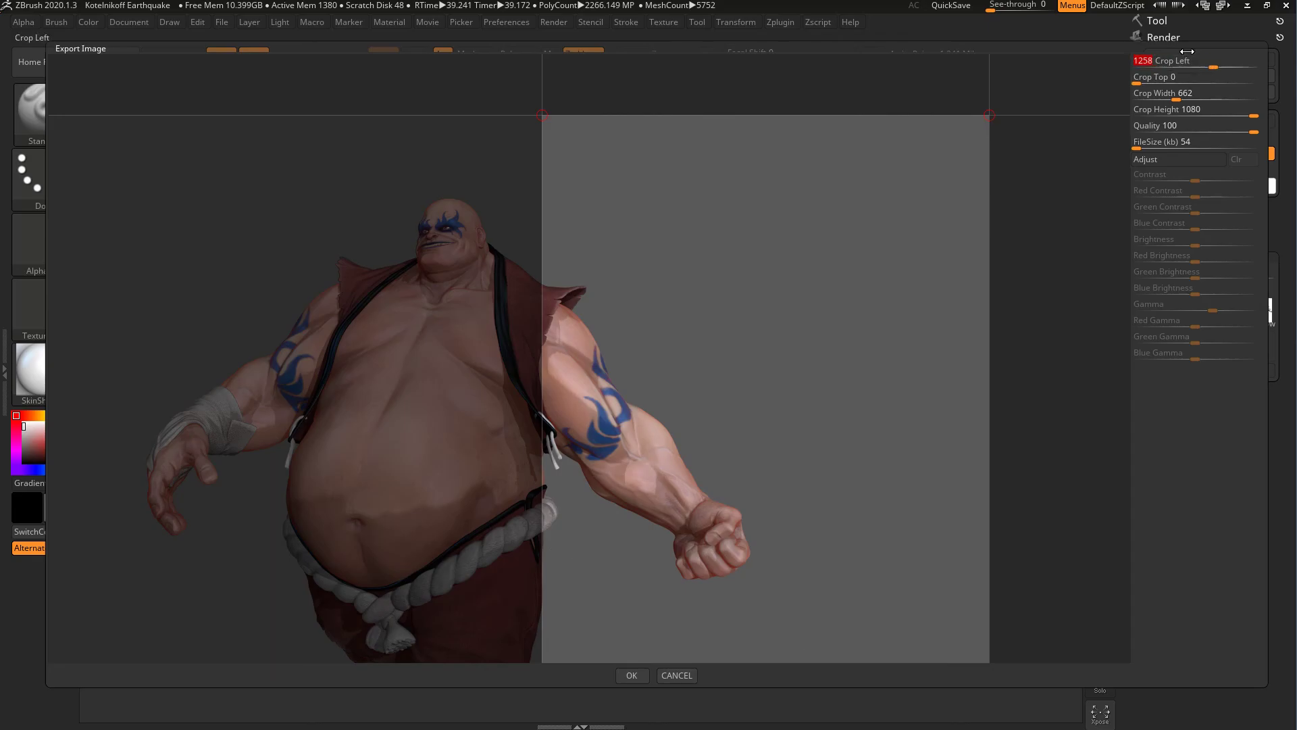
text(0)
key(Tab)
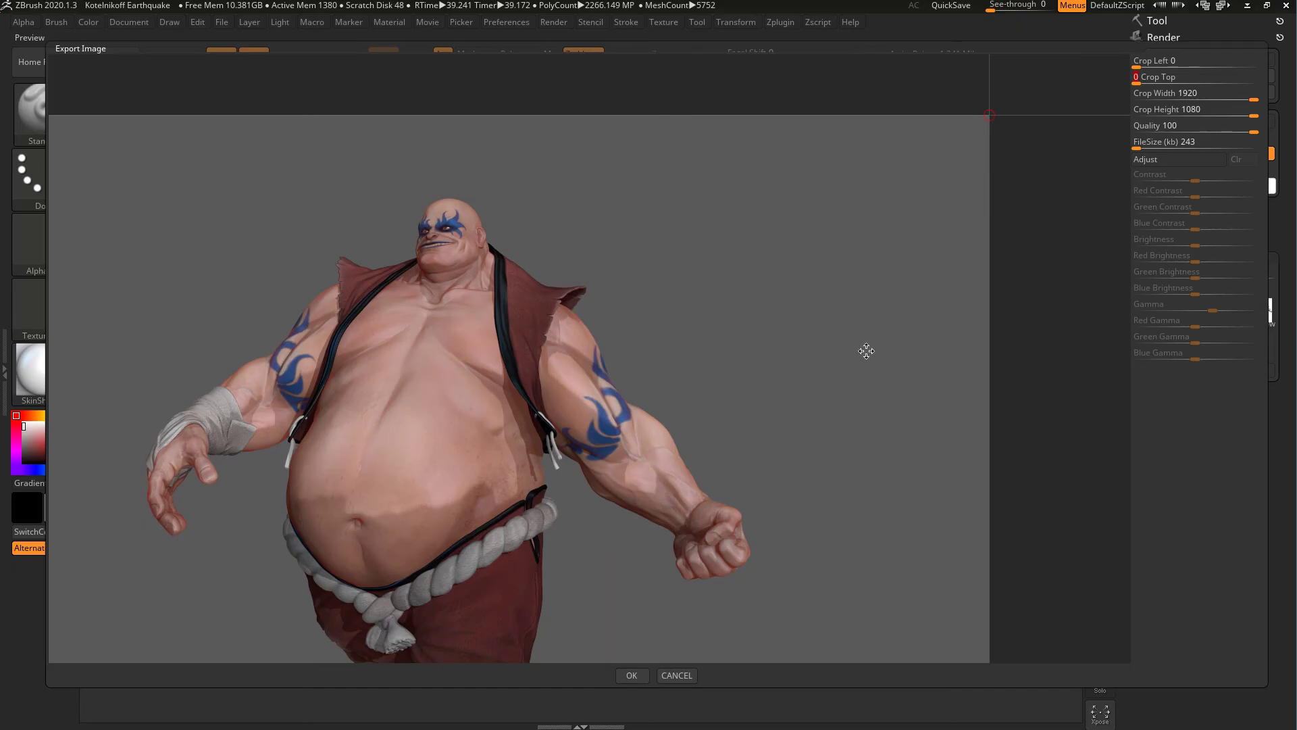
Confirm the export of the uncropped 1920 by 1080 composite image
drag(567, 500, 679, 438)
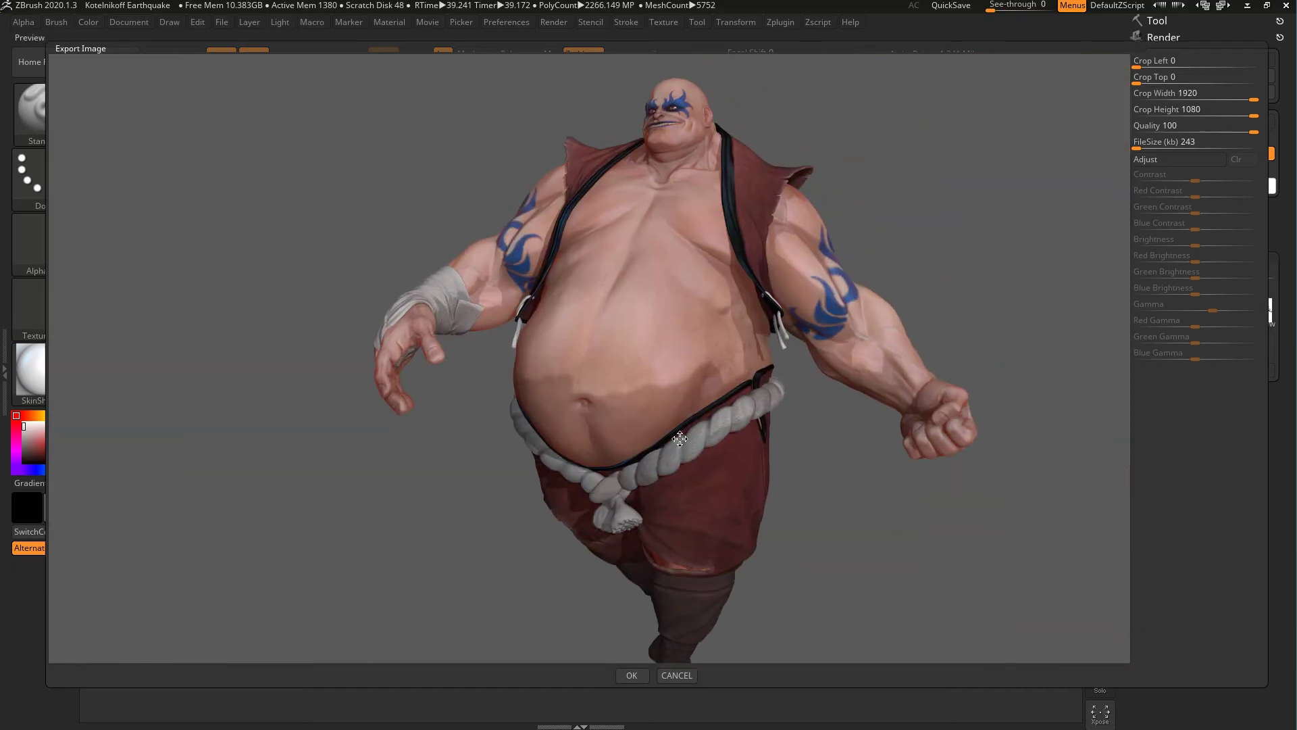
click(632, 676)
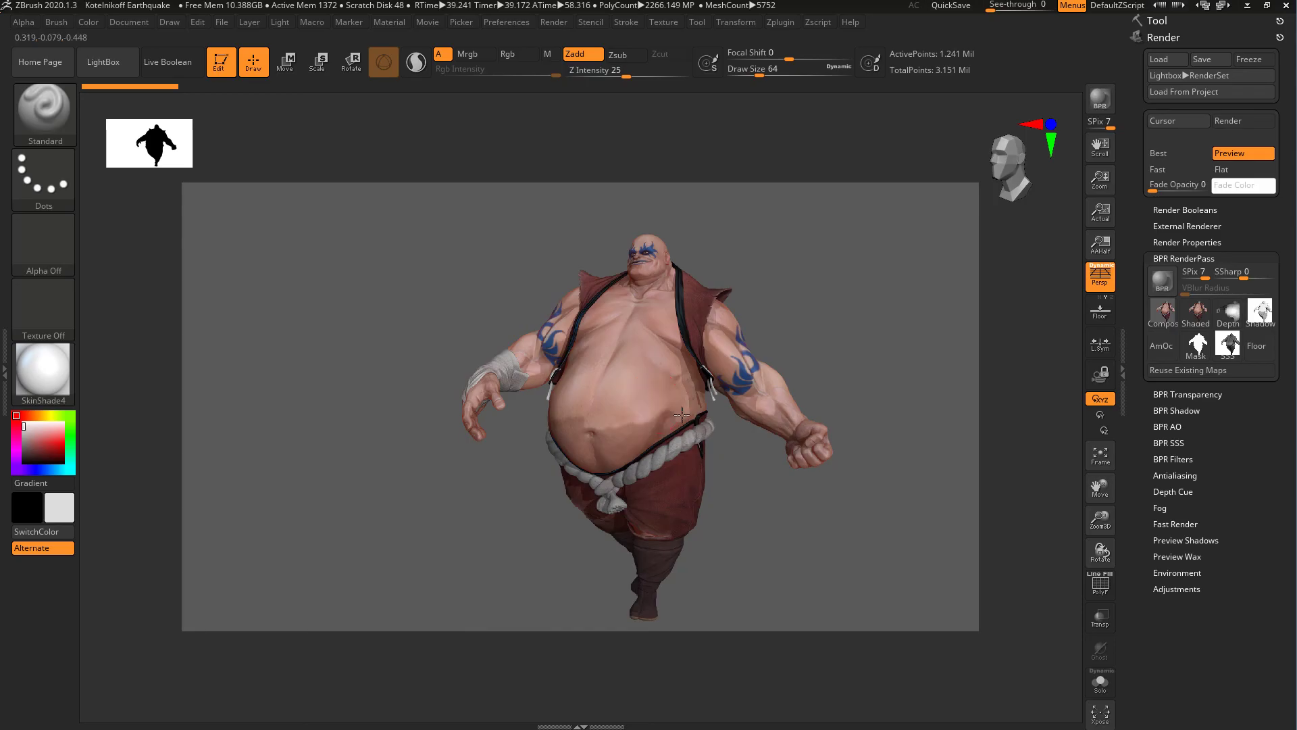
Turn the character to a new three-quarter view in the left part of the document and render it with BPR at SPix 3
right_drag(675, 414, 716, 416)
drag(716, 414, 579, 419)
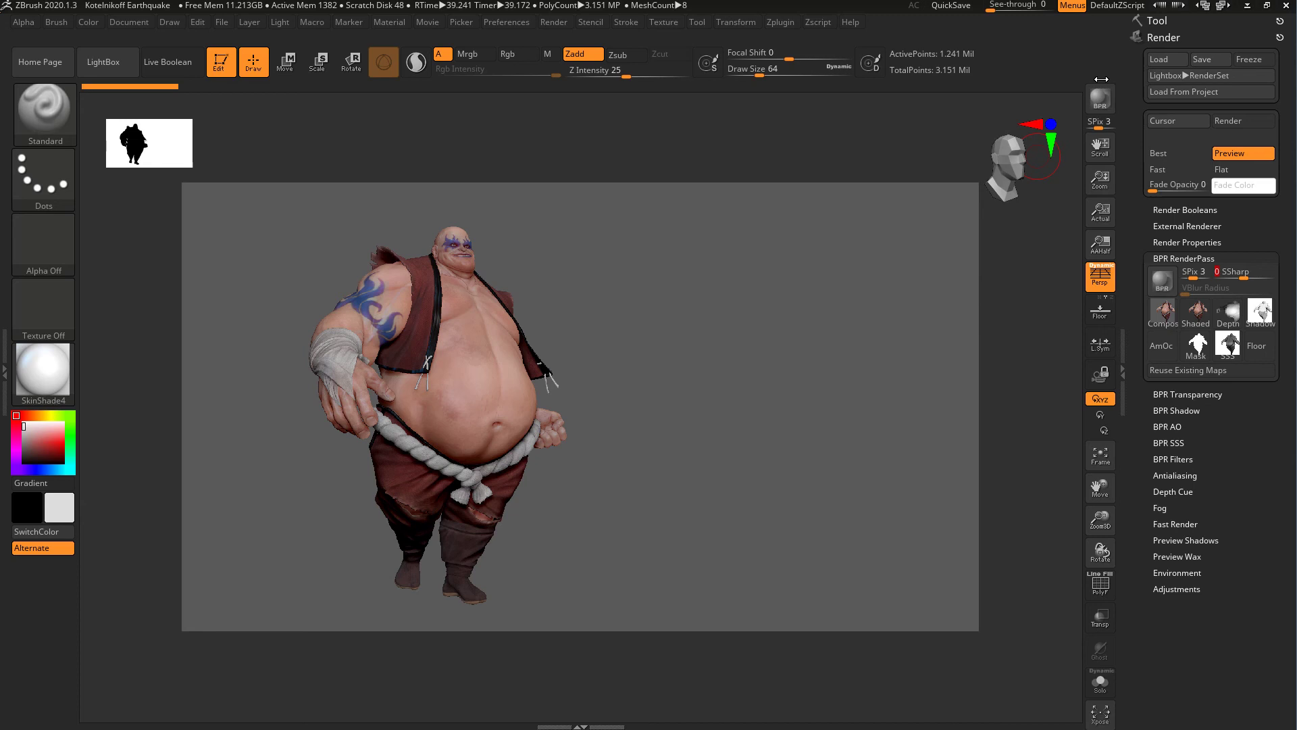
click(1099, 101)
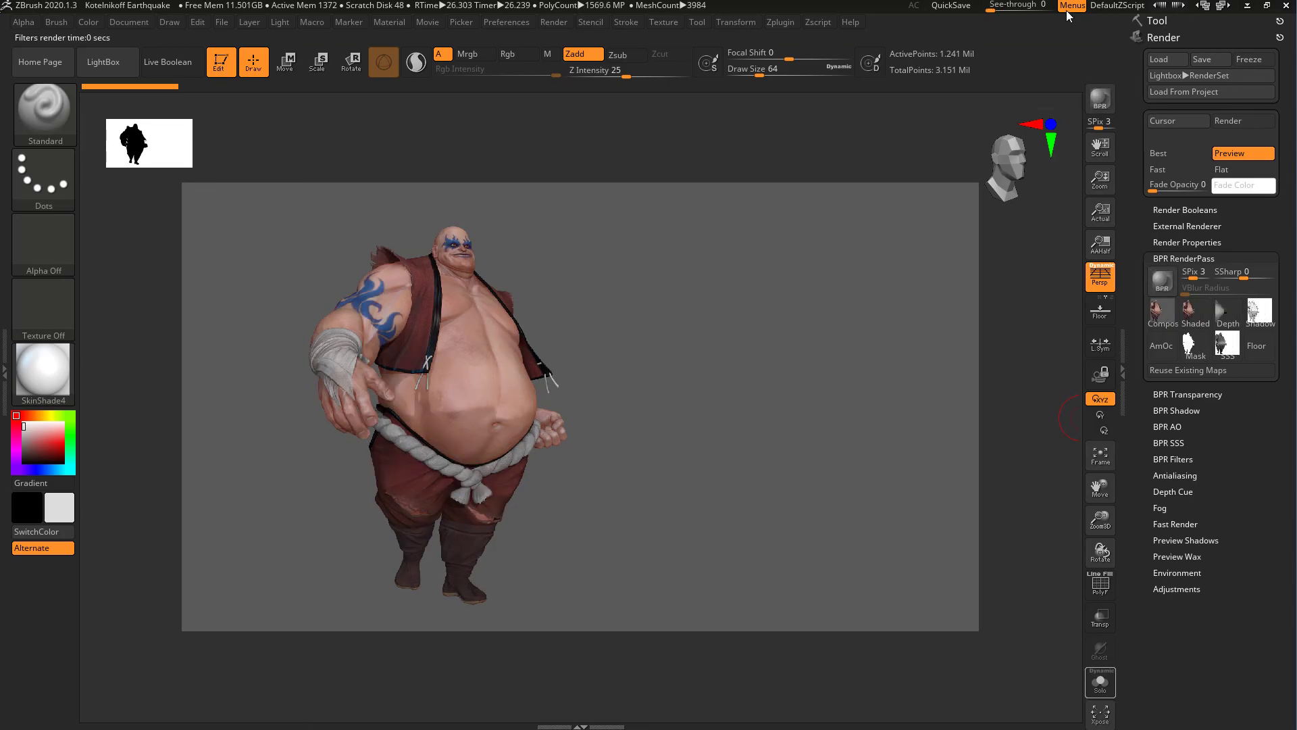
Save the new Composite pass as a JPEG in Zbrush Renders, named with the artist's name followed by _scuplture2
click(1161, 311)
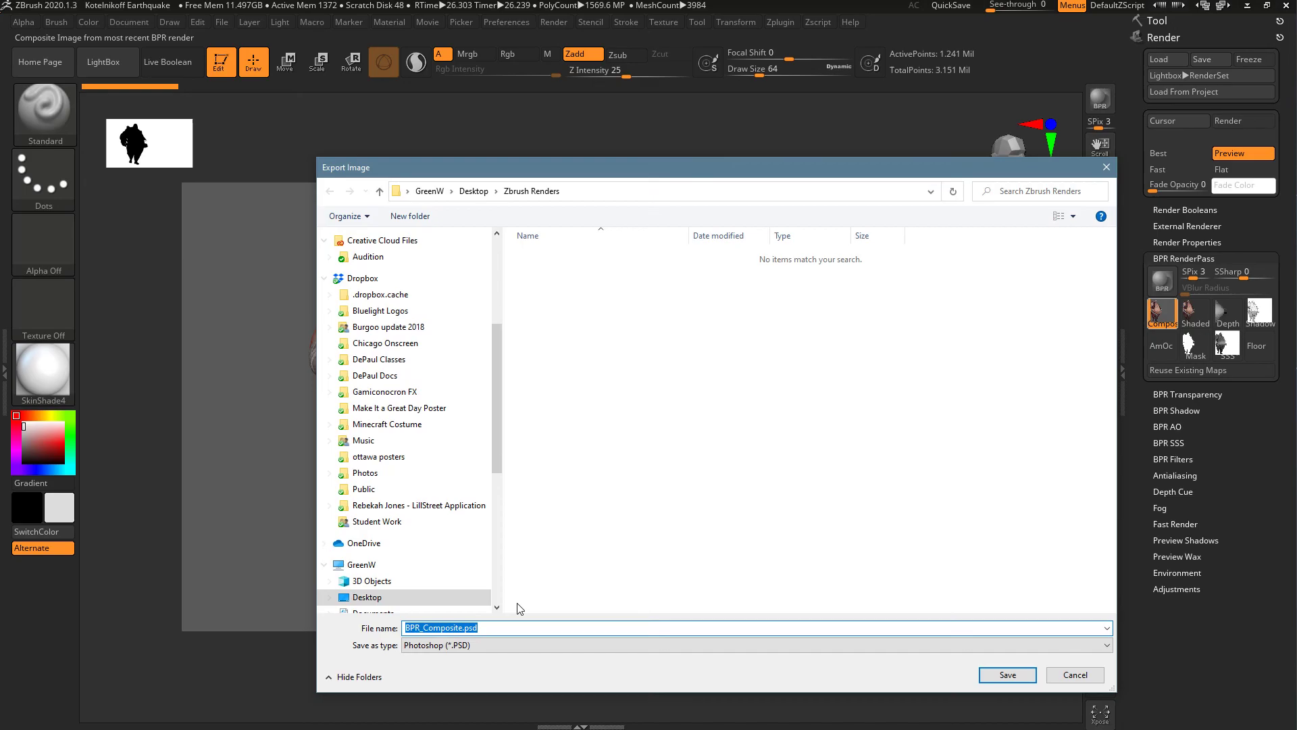
click(496, 645)
click(477, 669)
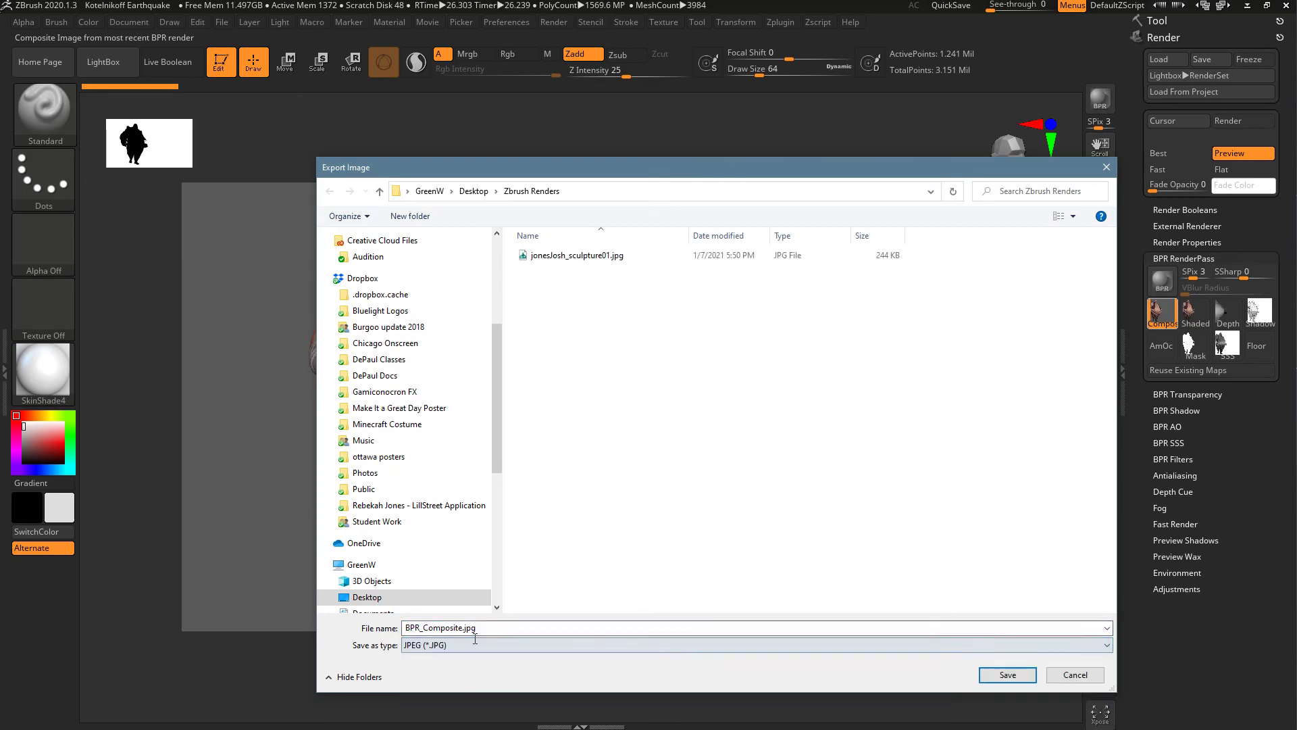
drag(464, 628, 325, 628)
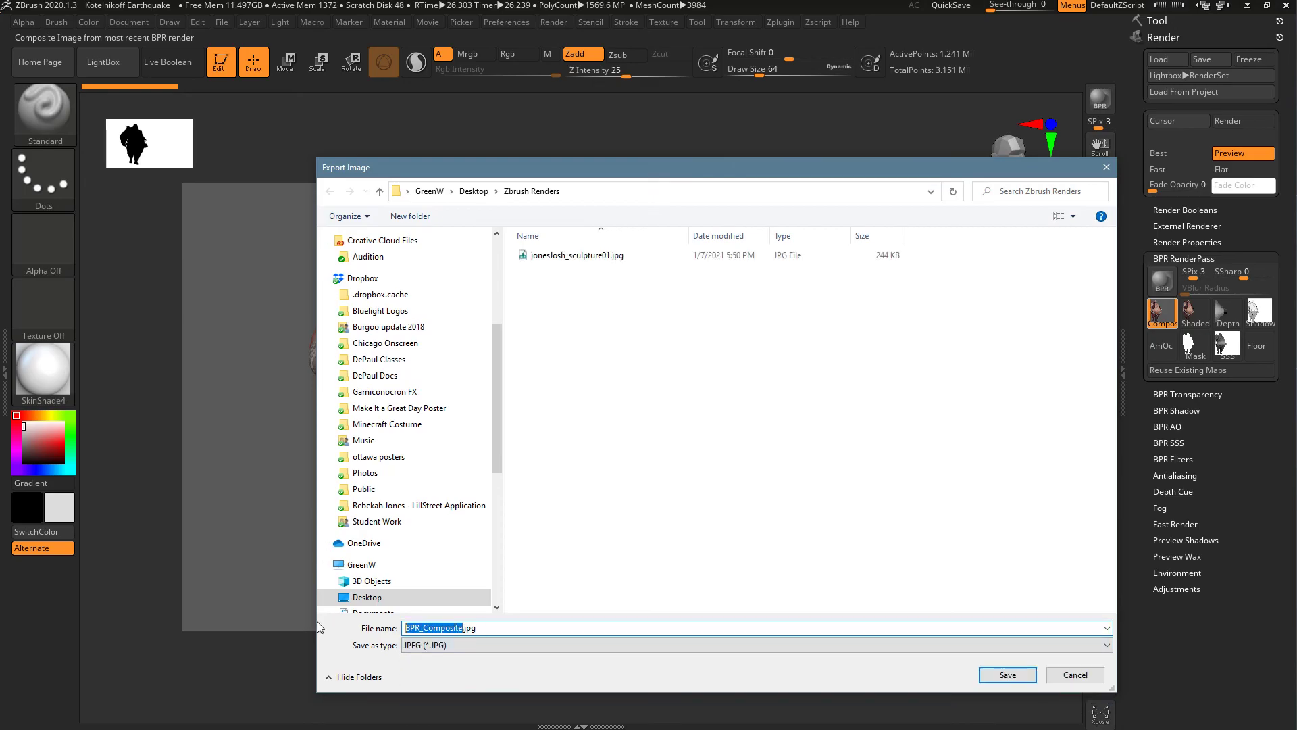
text(jonesJosh_scupltur)
key(Return)
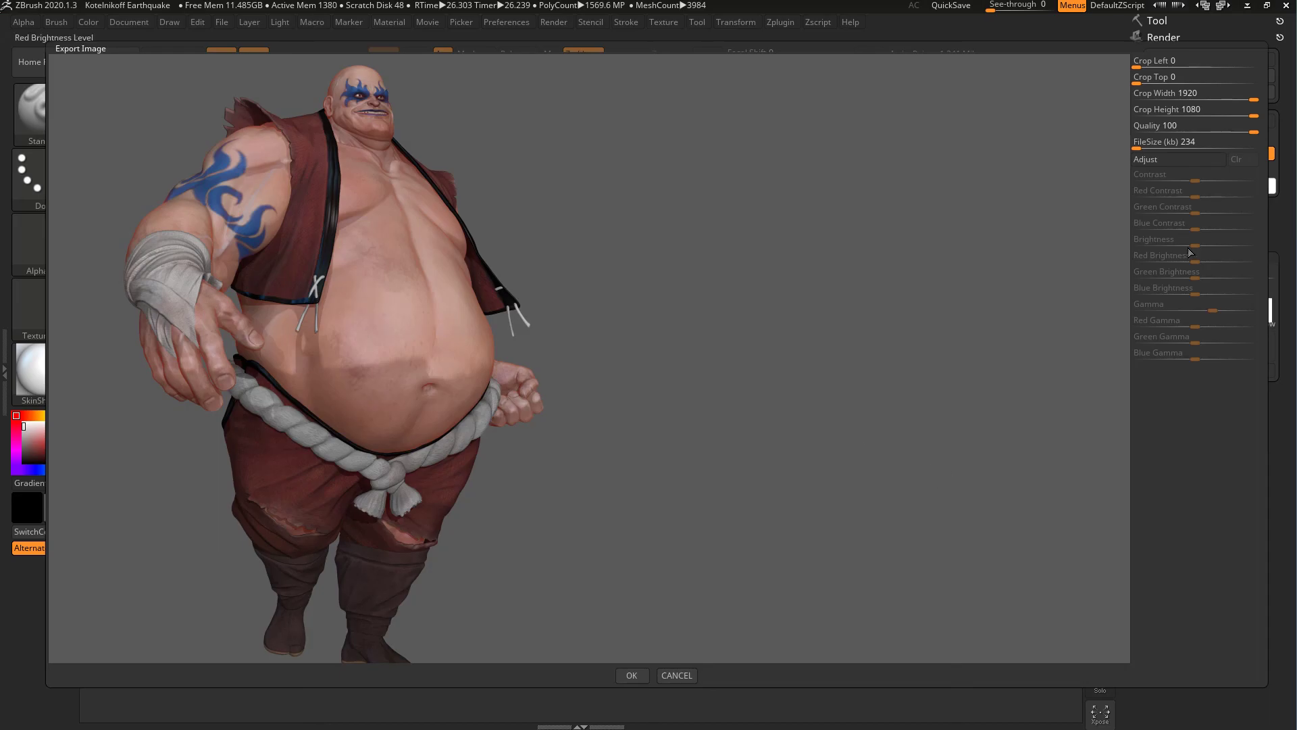
Try the Adjust colour settings on the export preview with Contrast 0.02188 and Brightness -0.04774, and switch Adjust off
click(1164, 167)
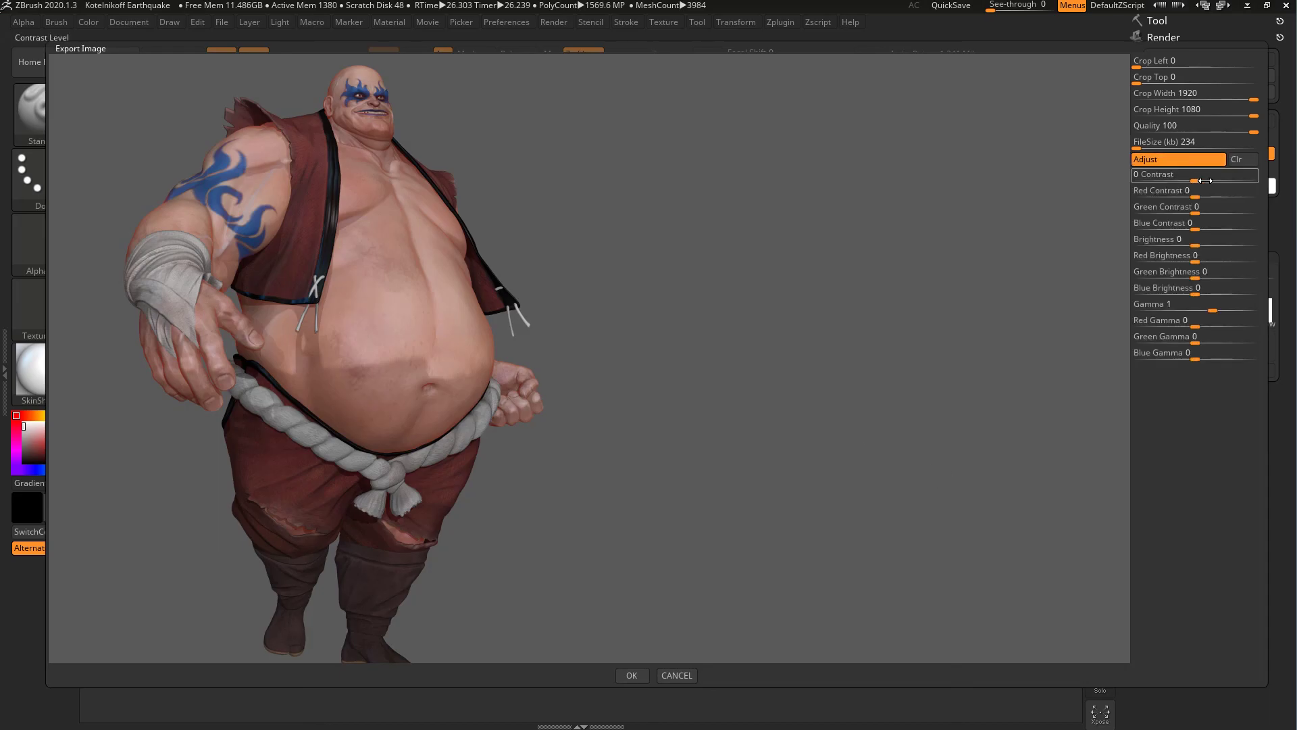
drag(1205, 181, 1219, 181)
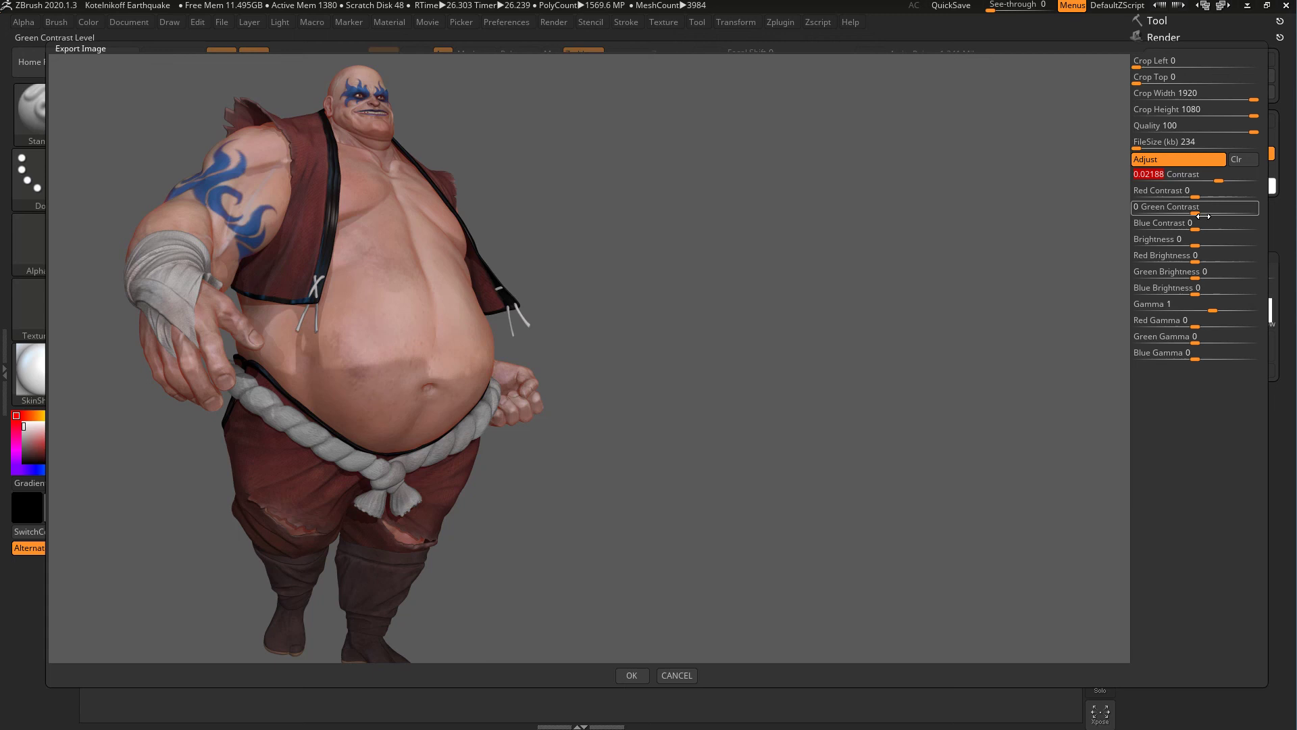
drag(1195, 245, 1182, 247)
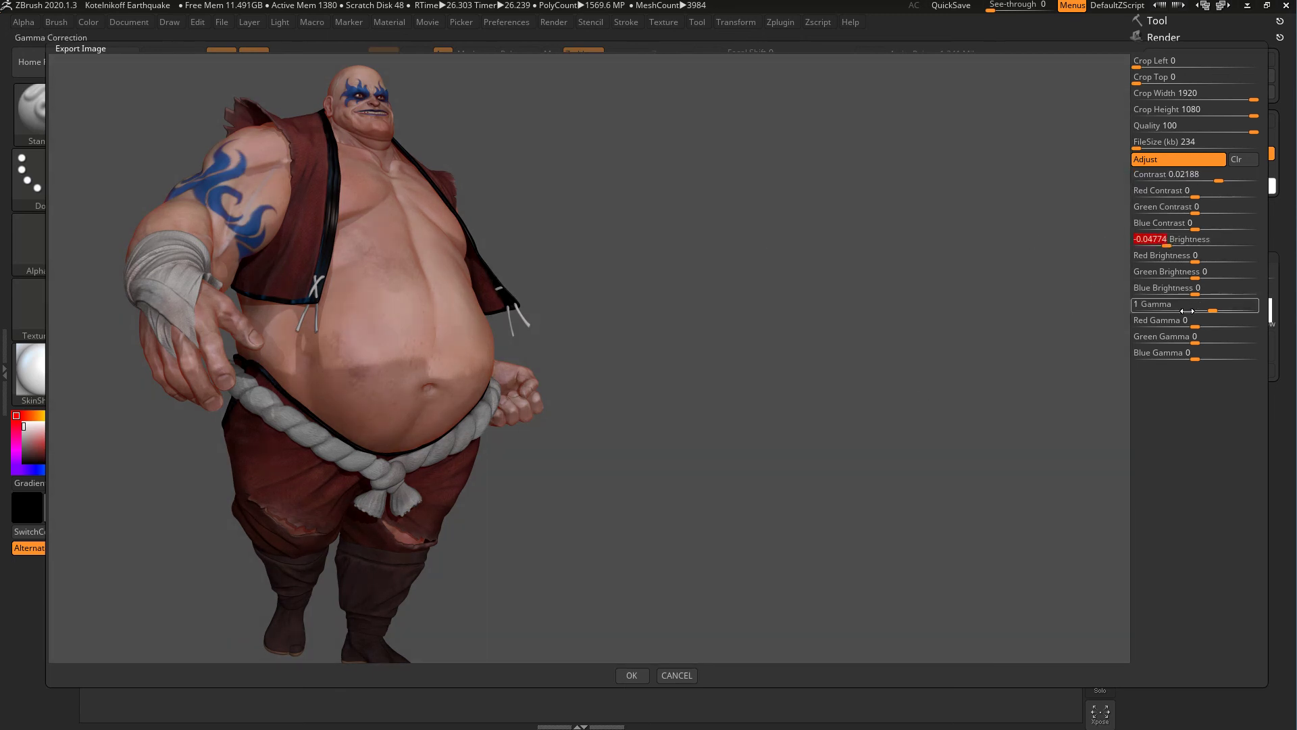
click(1224, 167)
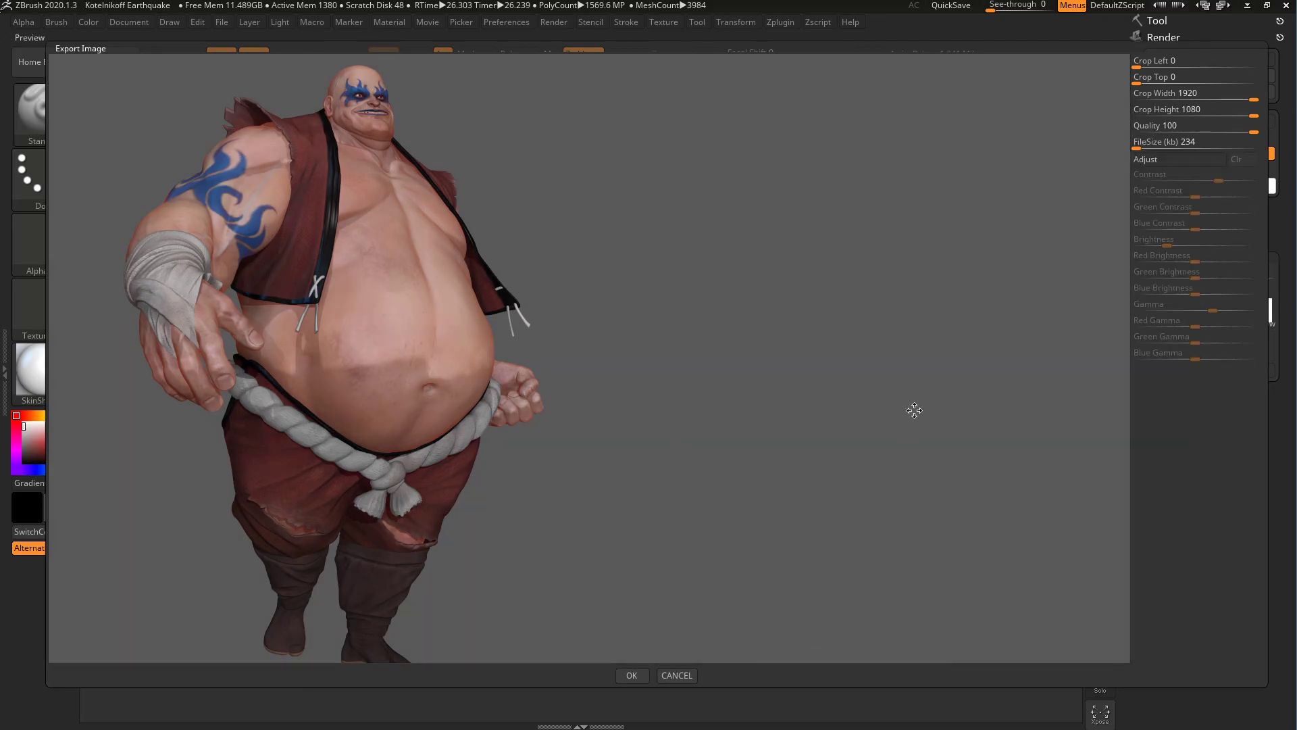
Confirm the second composite JPEG export without colour adjustments
click(631, 675)
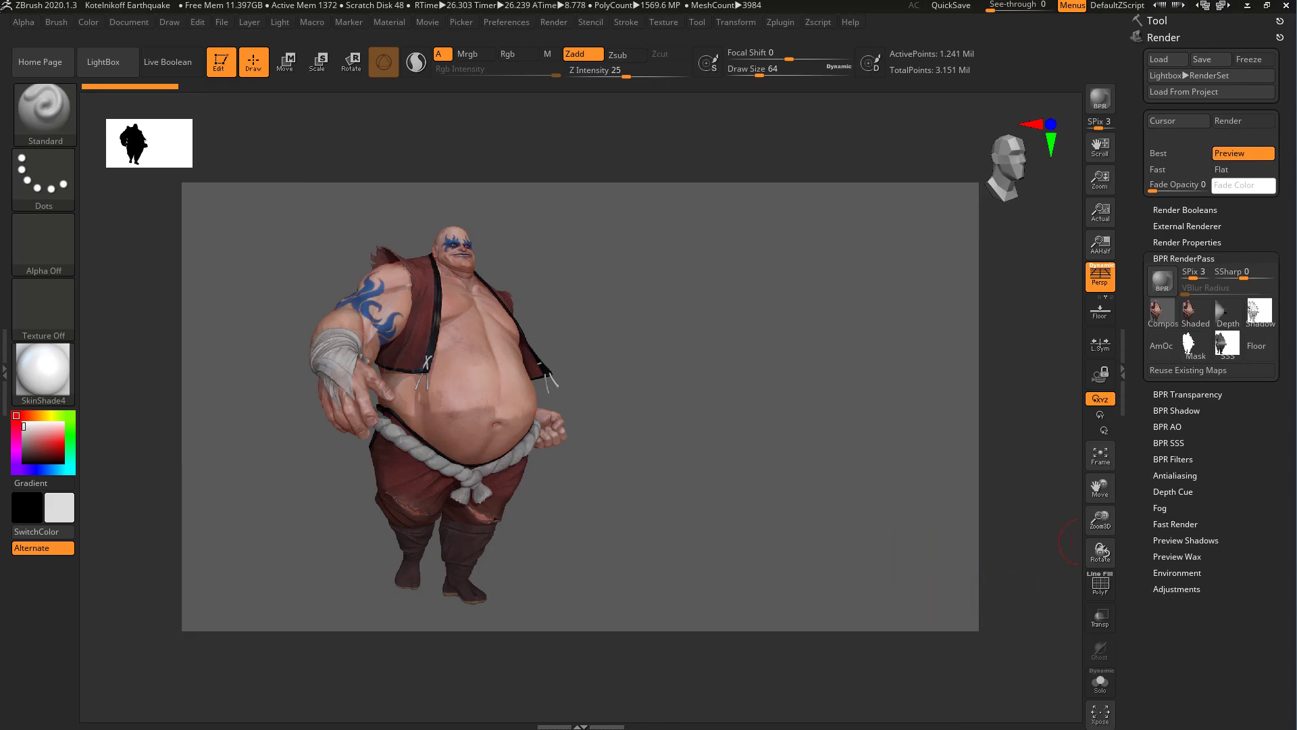
Export the Shaded render pass as a JPEG in Zbrush Renders, reusing the second render's file name with a b added after the 2
click(1195, 314)
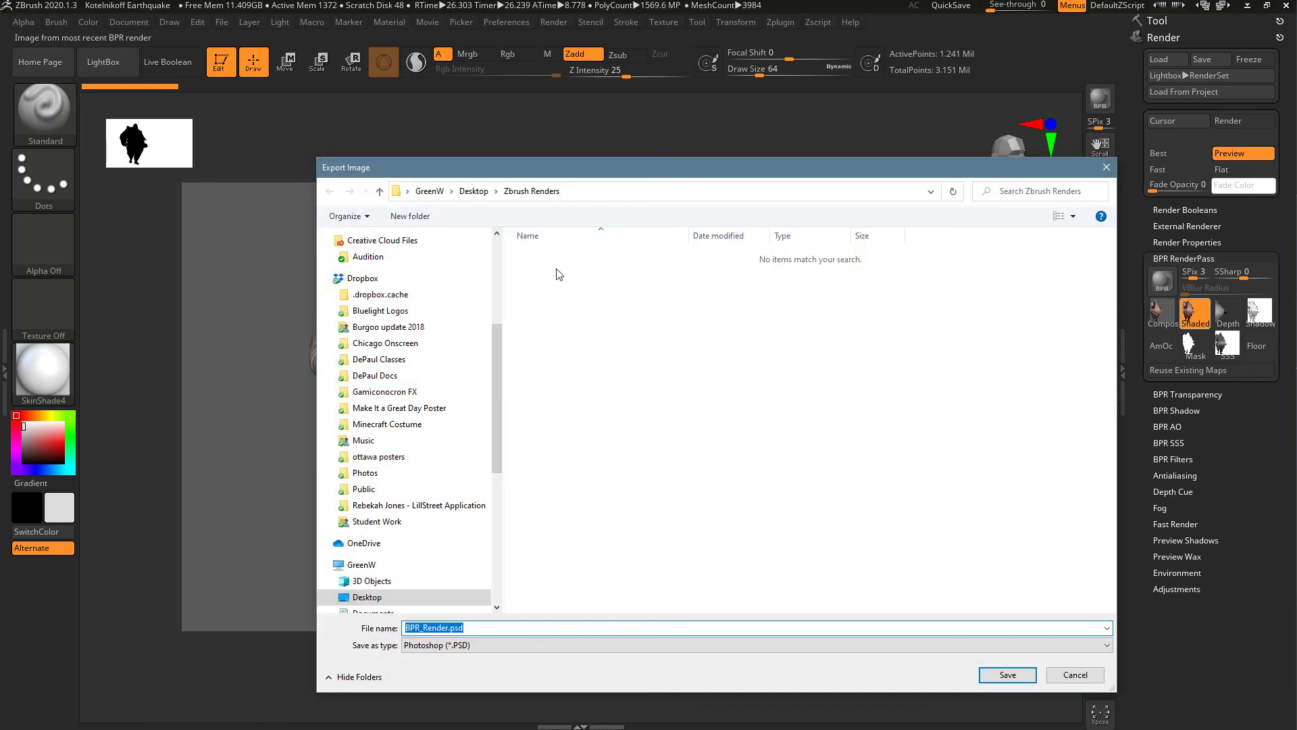
click(478, 645)
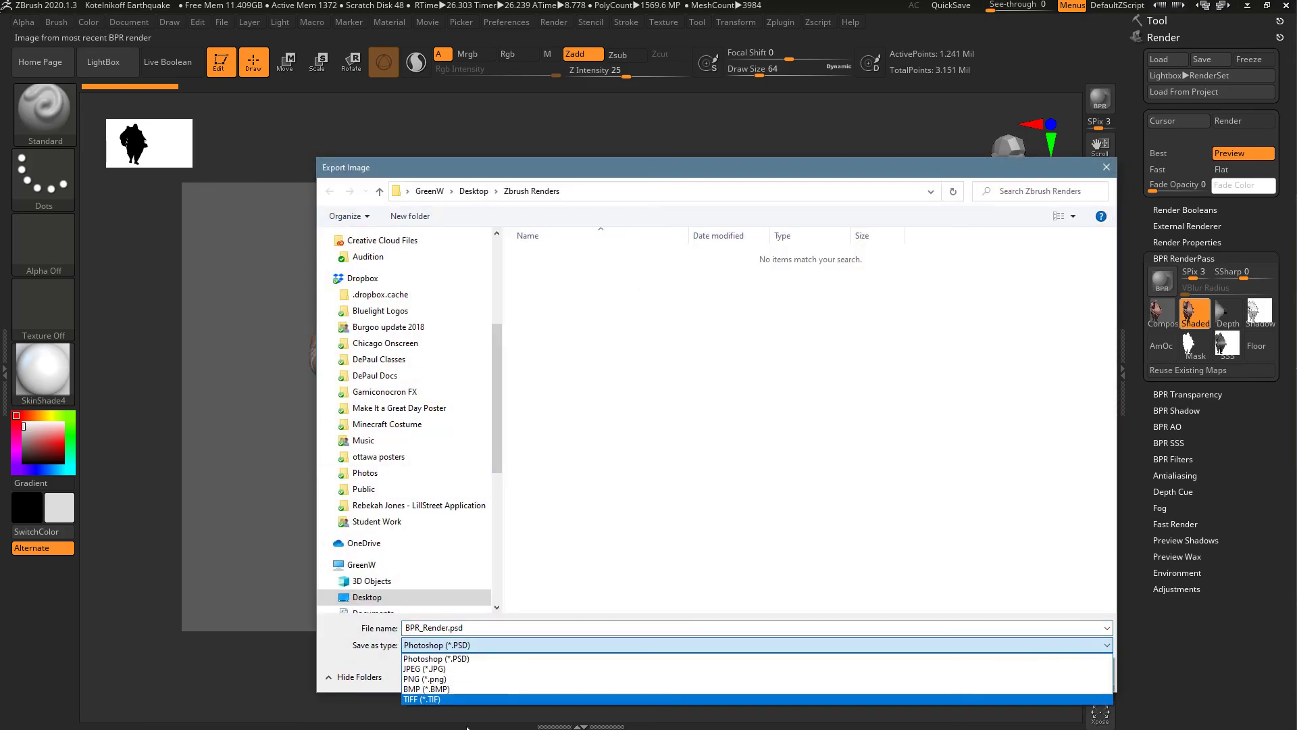
click(443, 669)
click(586, 269)
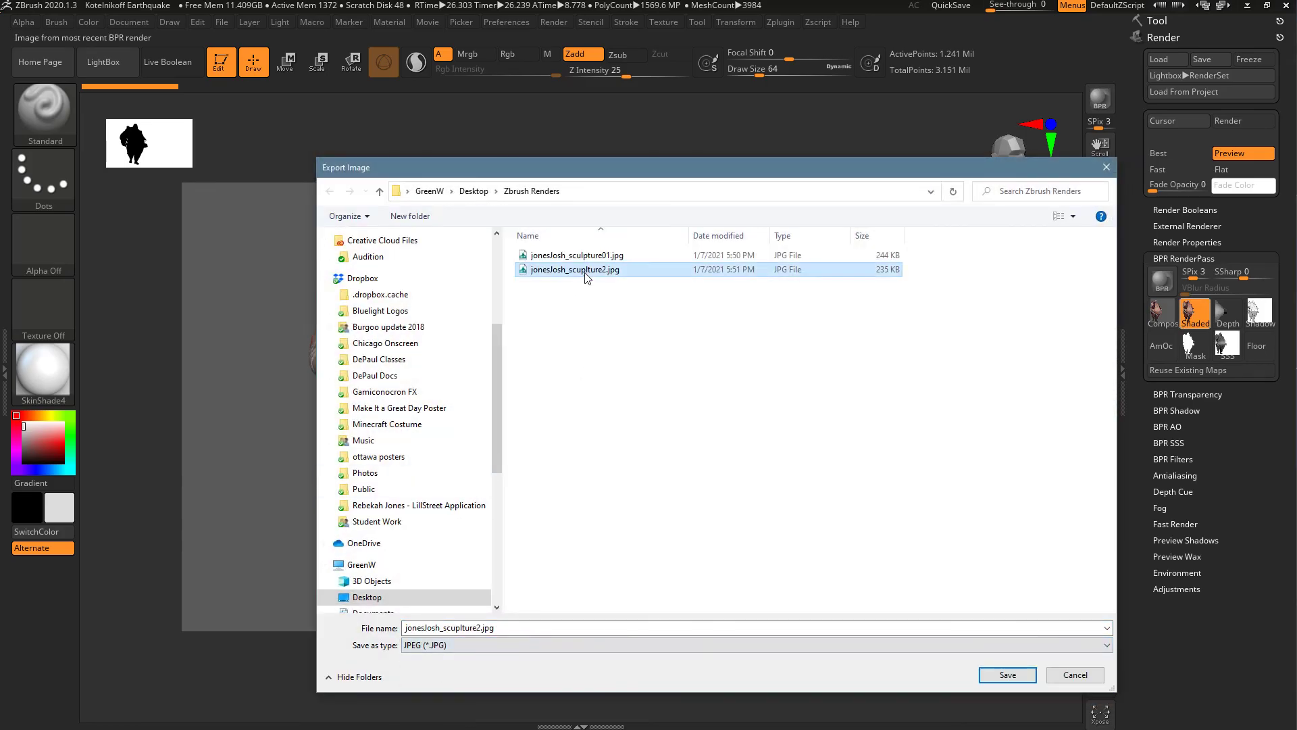
click(479, 630)
click(479, 631)
click(480, 630)
text(b)
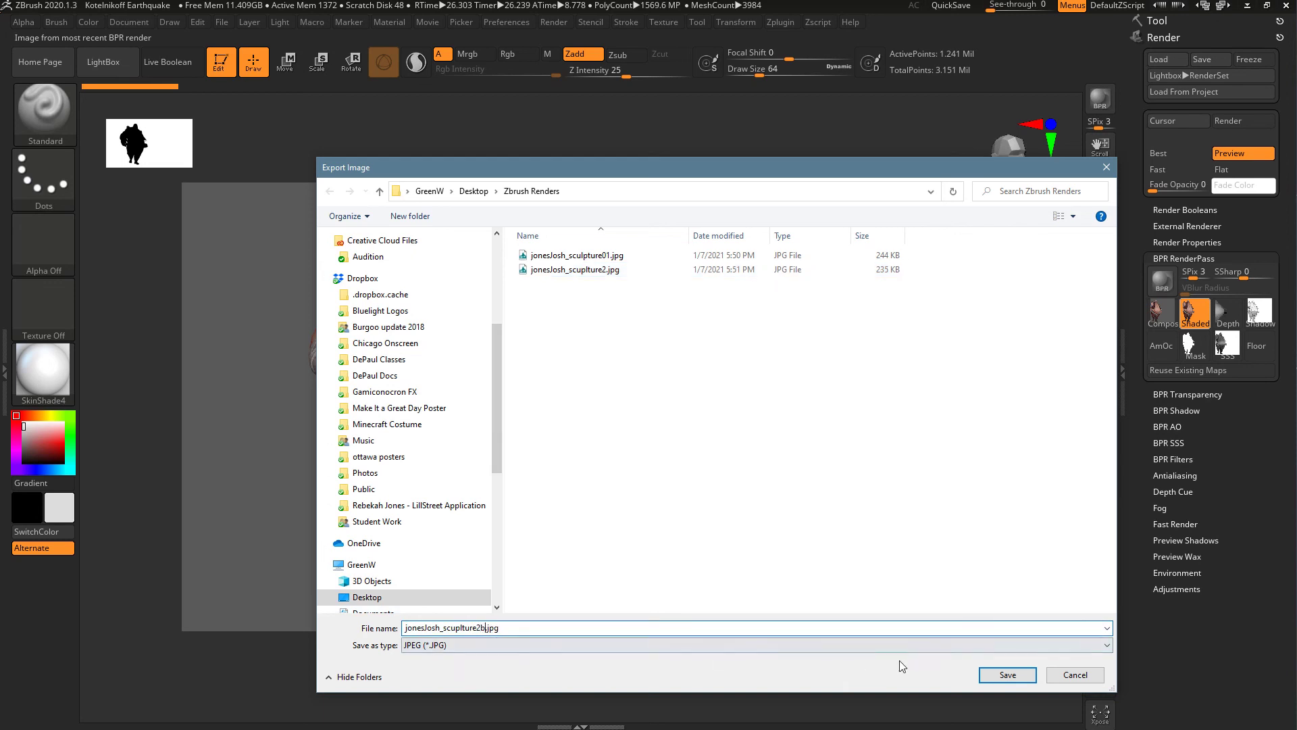
click(1006, 675)
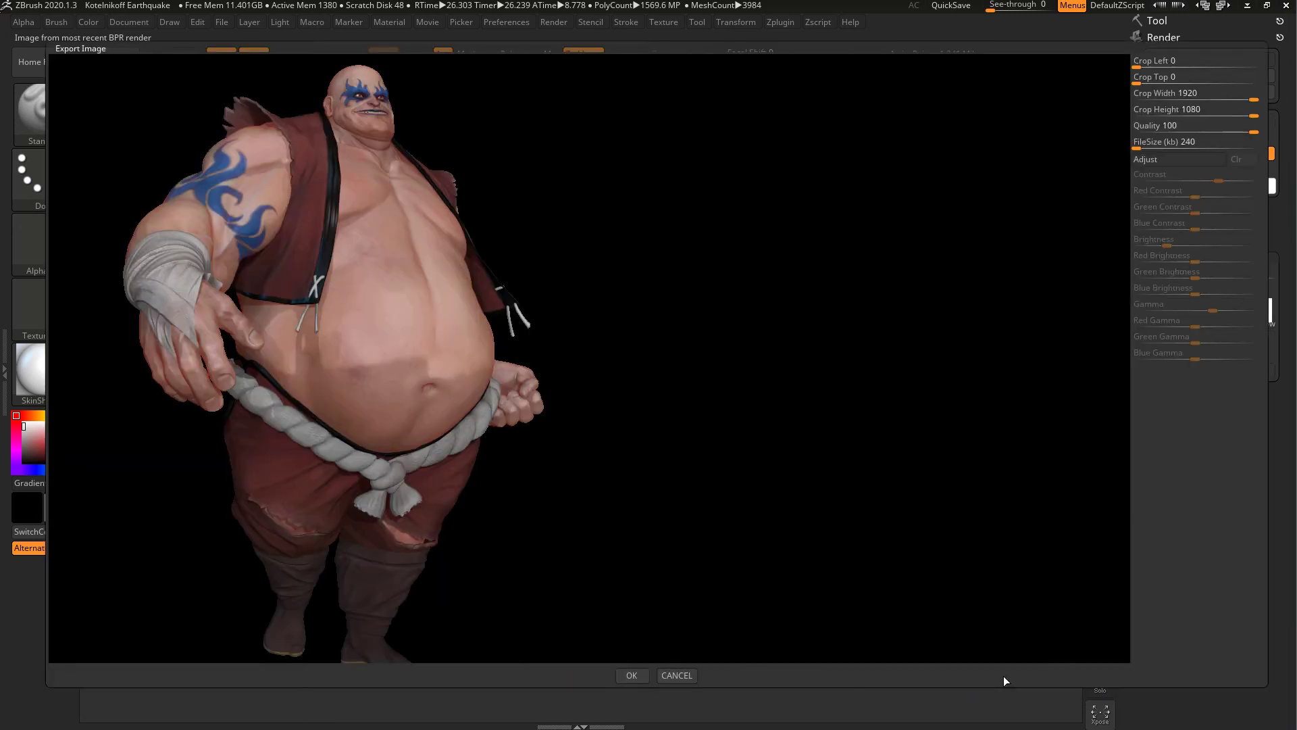
click(631, 675)
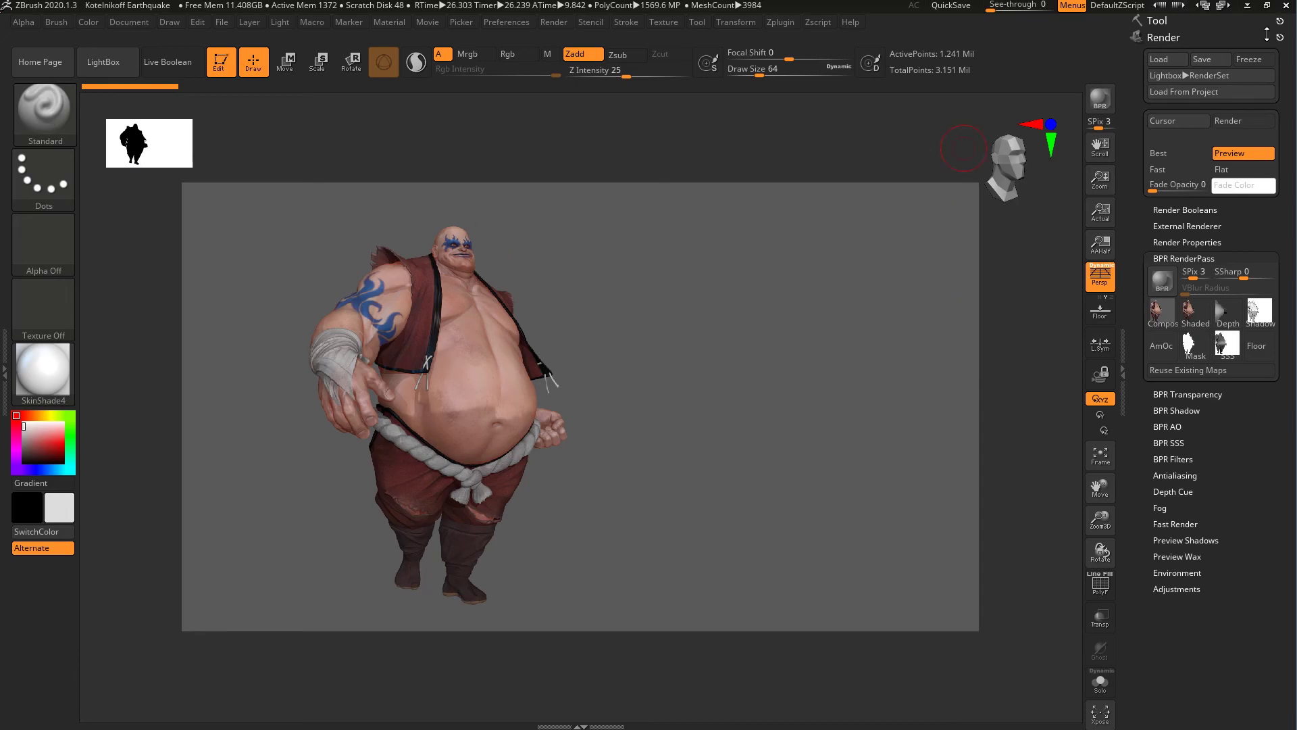
Switch to the Zbrush Renders folder, open the first JPEG in an enlarged photo viewer, and advance to the 2b image
click(1248, 6)
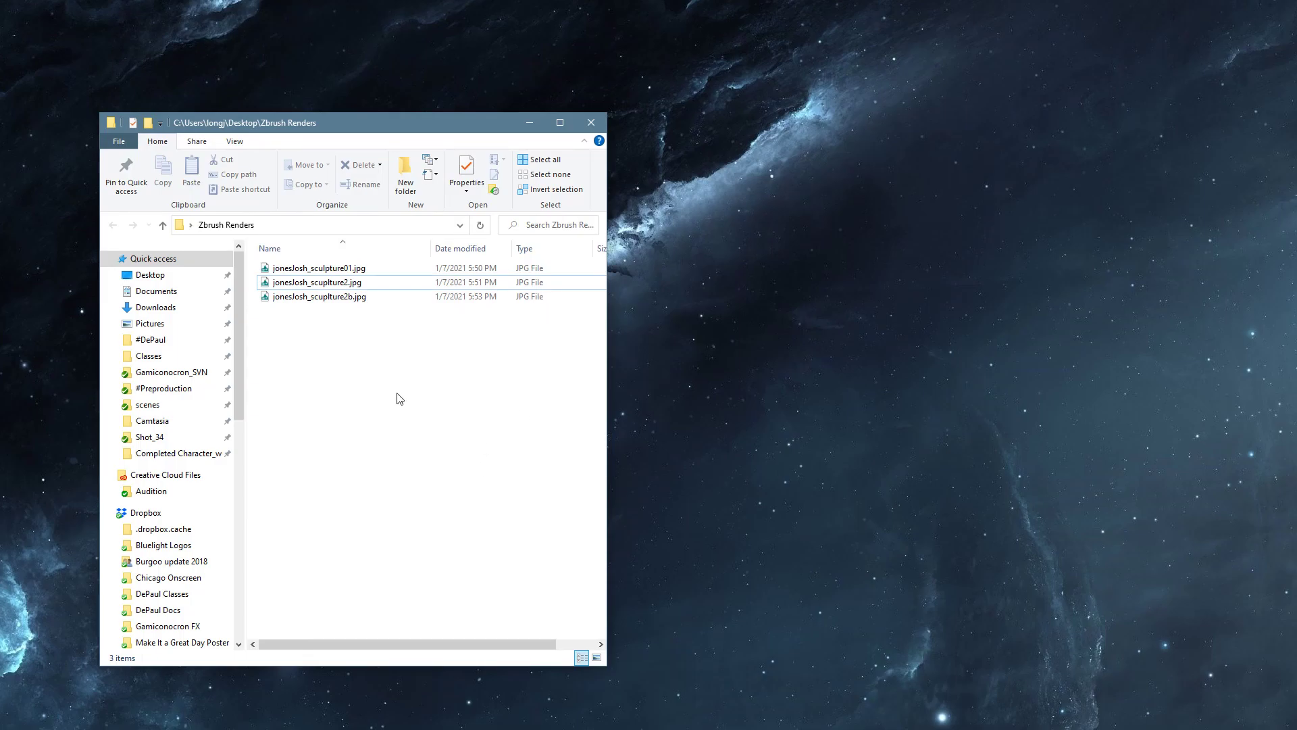
drag(351, 132, 360, 101)
double_click(341, 237)
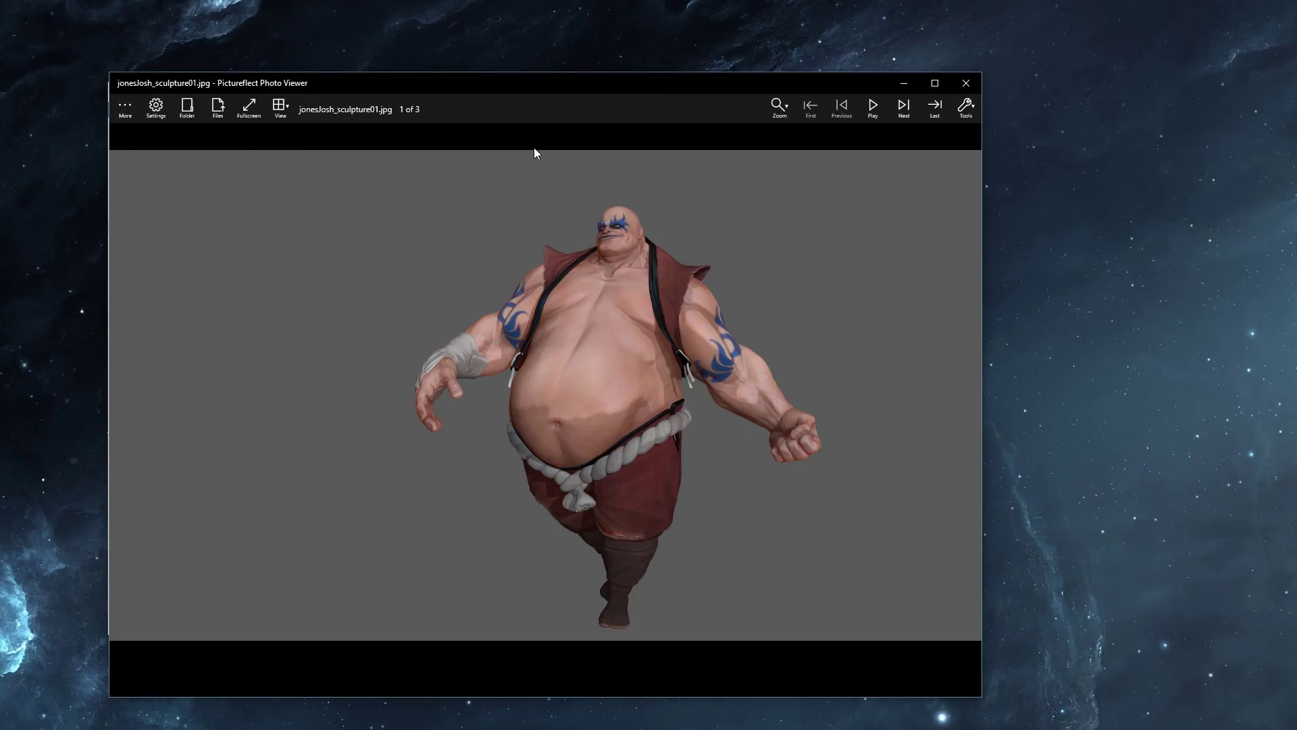
drag(480, 95, 376, 27)
drag(888, 642, 1241, 727)
key(Right)
Compare the second composite render with its shaded version, and examine the composite's head up close
key(Right)
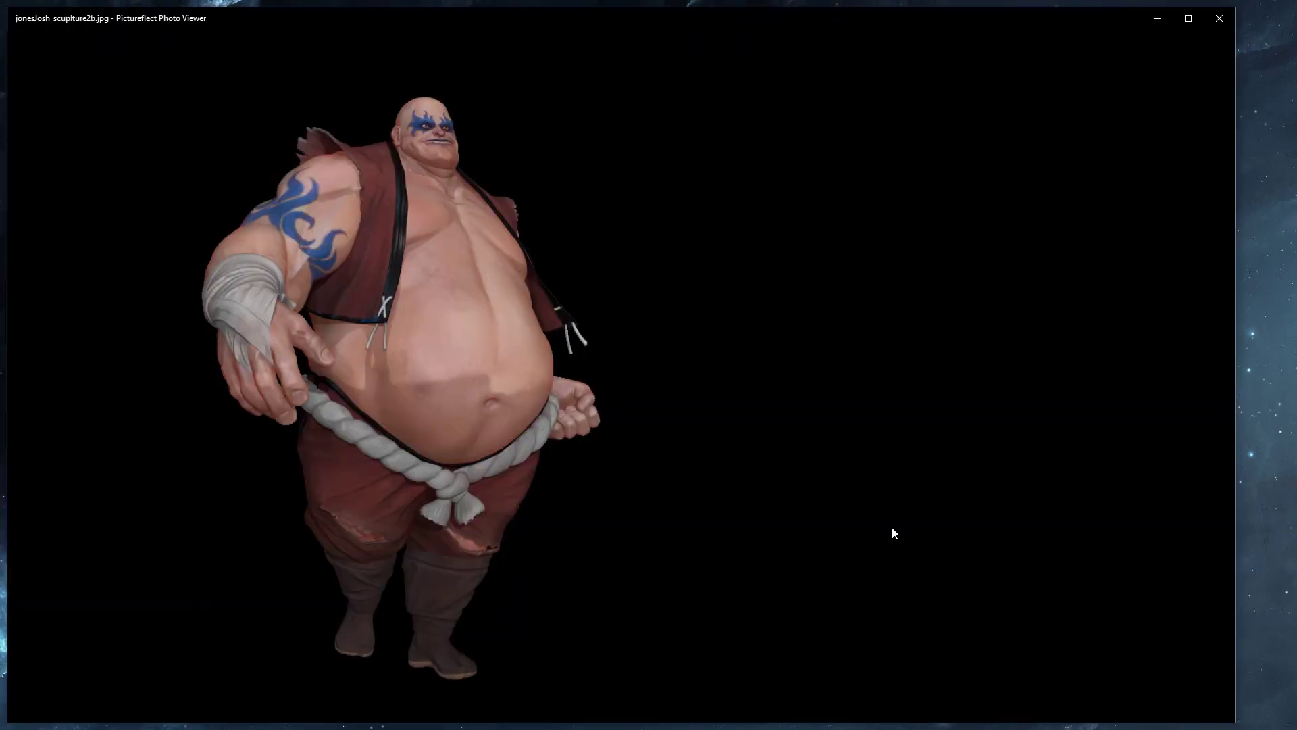
key(Left)
key(Right)
key(Left)
key(Right)
key(Left)
scroll(405, 197, up, 4)
drag(405, 197, 420, 331)
scroll(448, 383, down, 2)
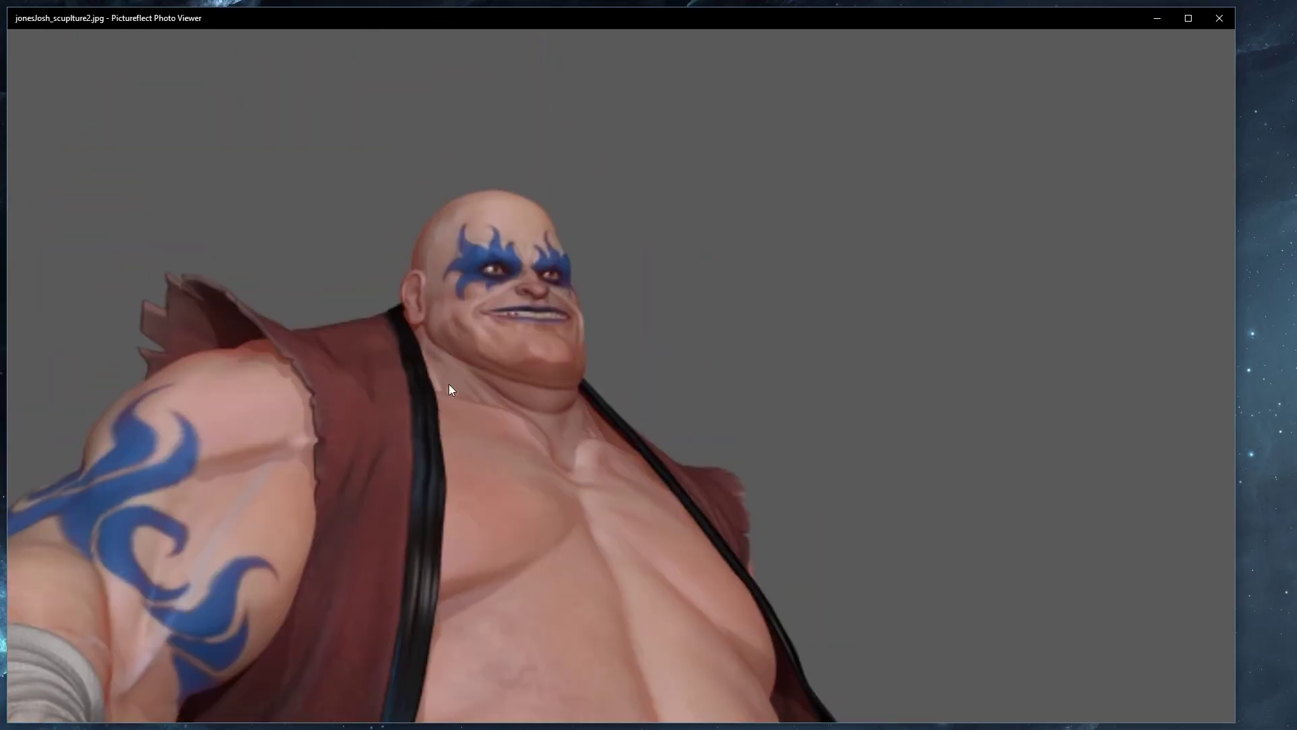
Examine the edges of the head in the shaded 2b render, and inspect the same area and the arm in the composite
key(Right)
scroll(423, 286, up, 5)
drag(427, 147, 477, 382)
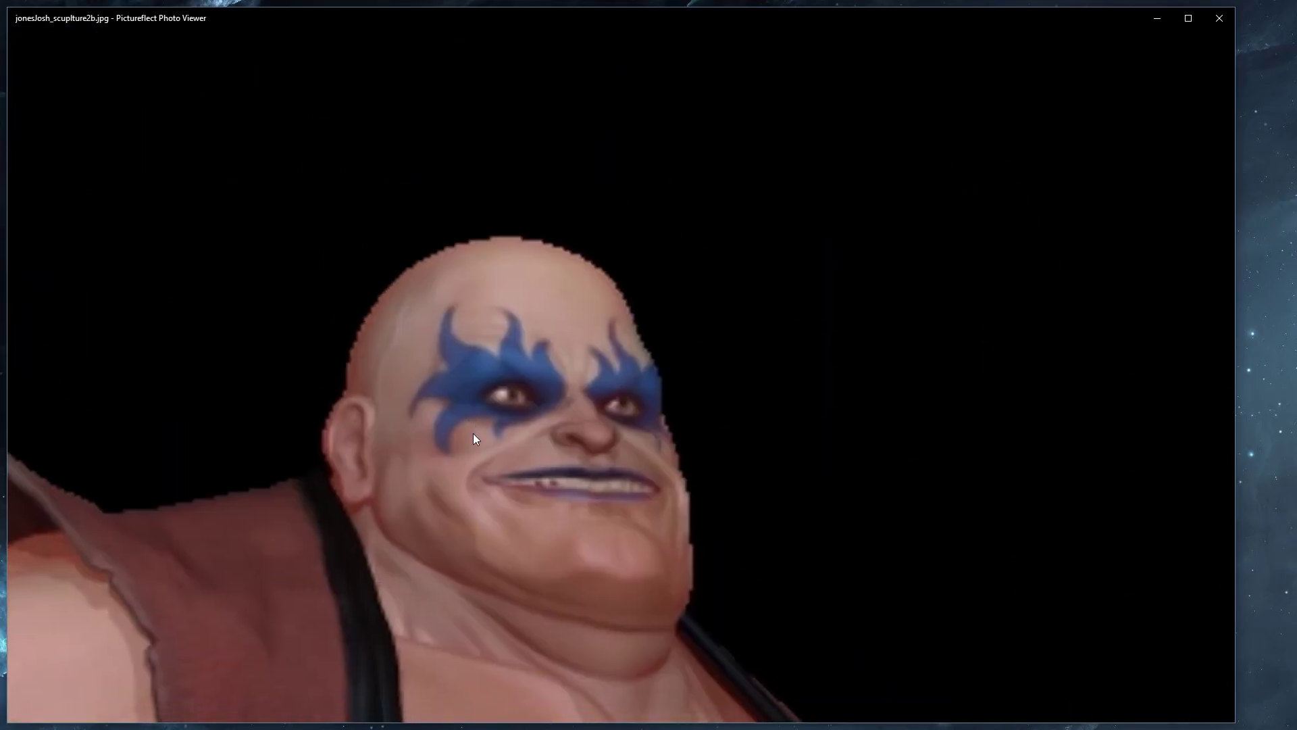
scroll(475, 432, up, 2)
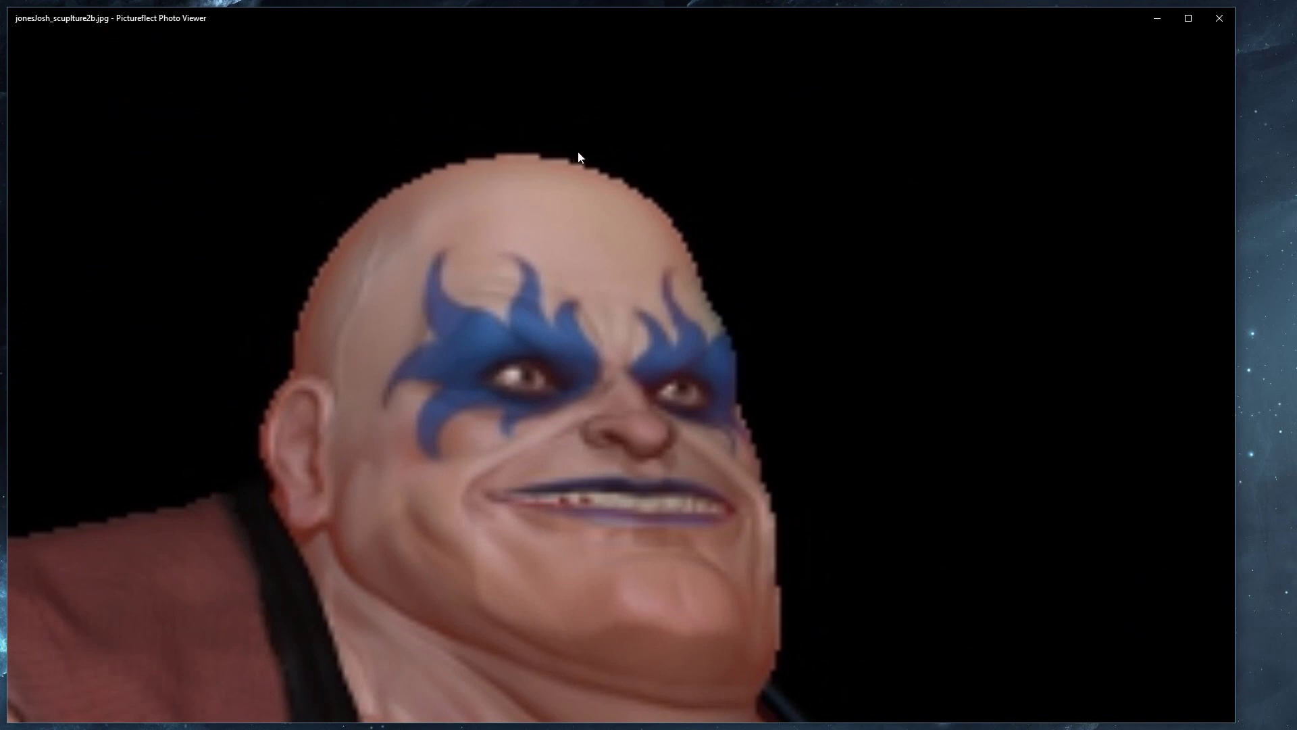
scroll(718, 326, down, 4)
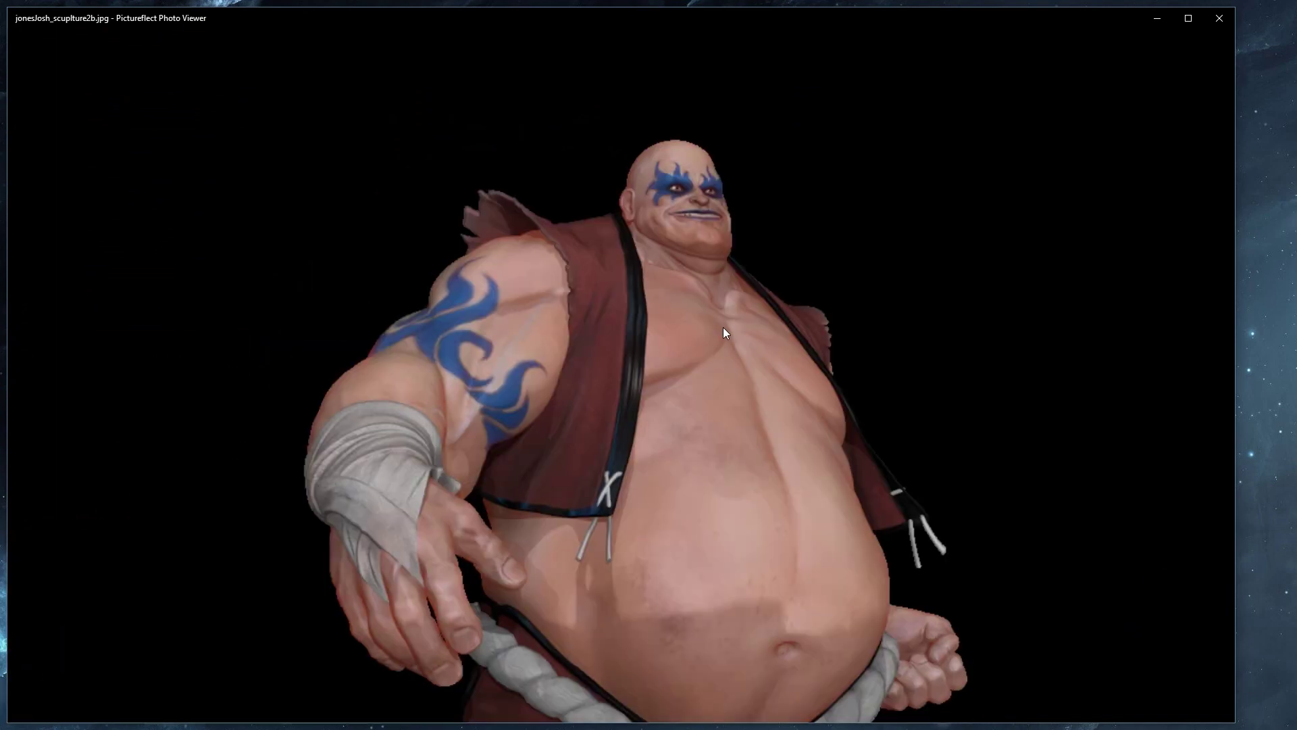
key(Left)
scroll(328, 232, up, 5)
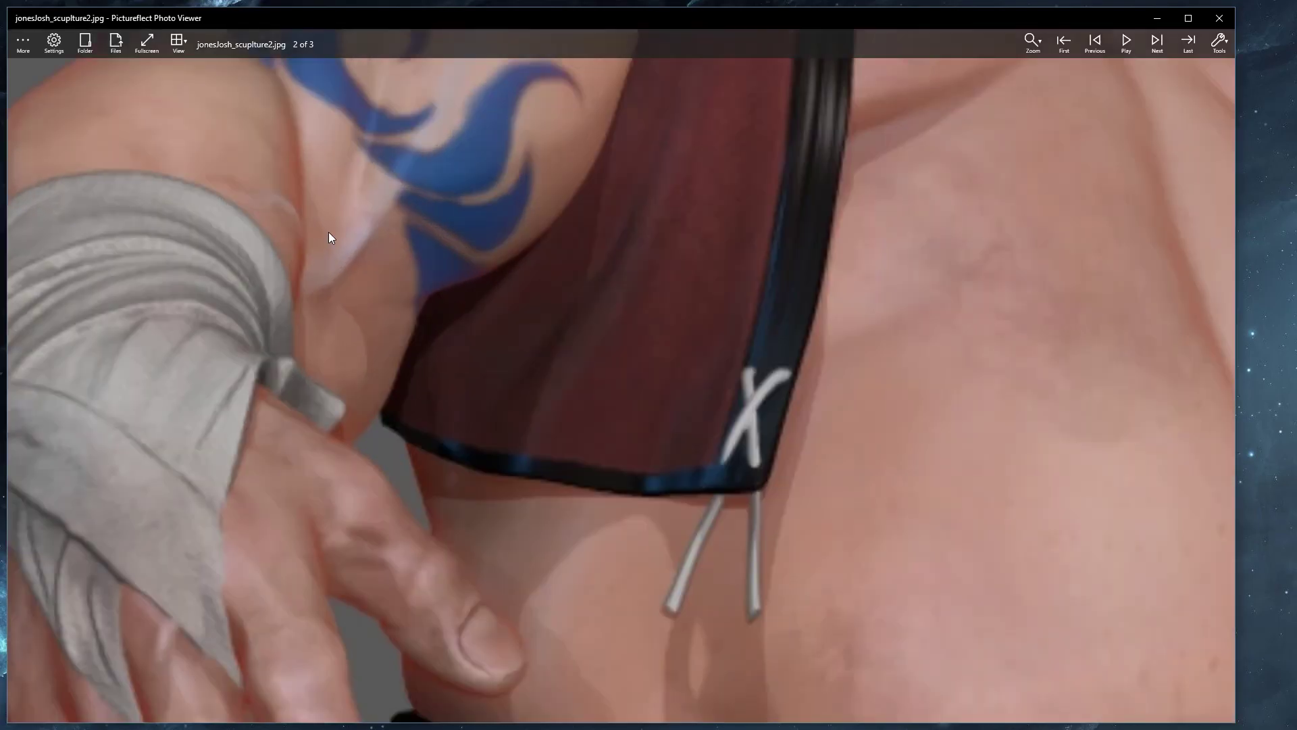
scroll(426, 574, down, 4)
scroll(618, 283, up, 6)
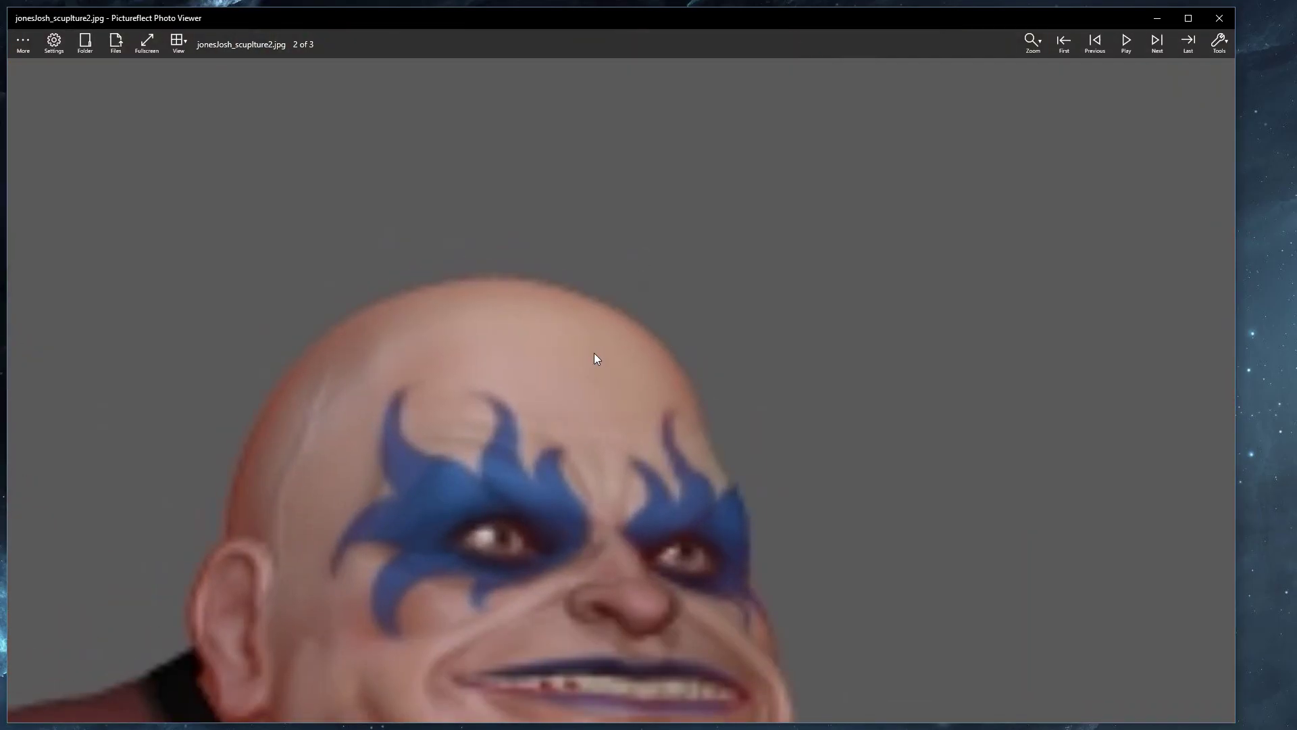
Return from the second composite's close-up, review the shaded 2b image at full figure, and advance to the first render
scroll(708, 350, down, 6)
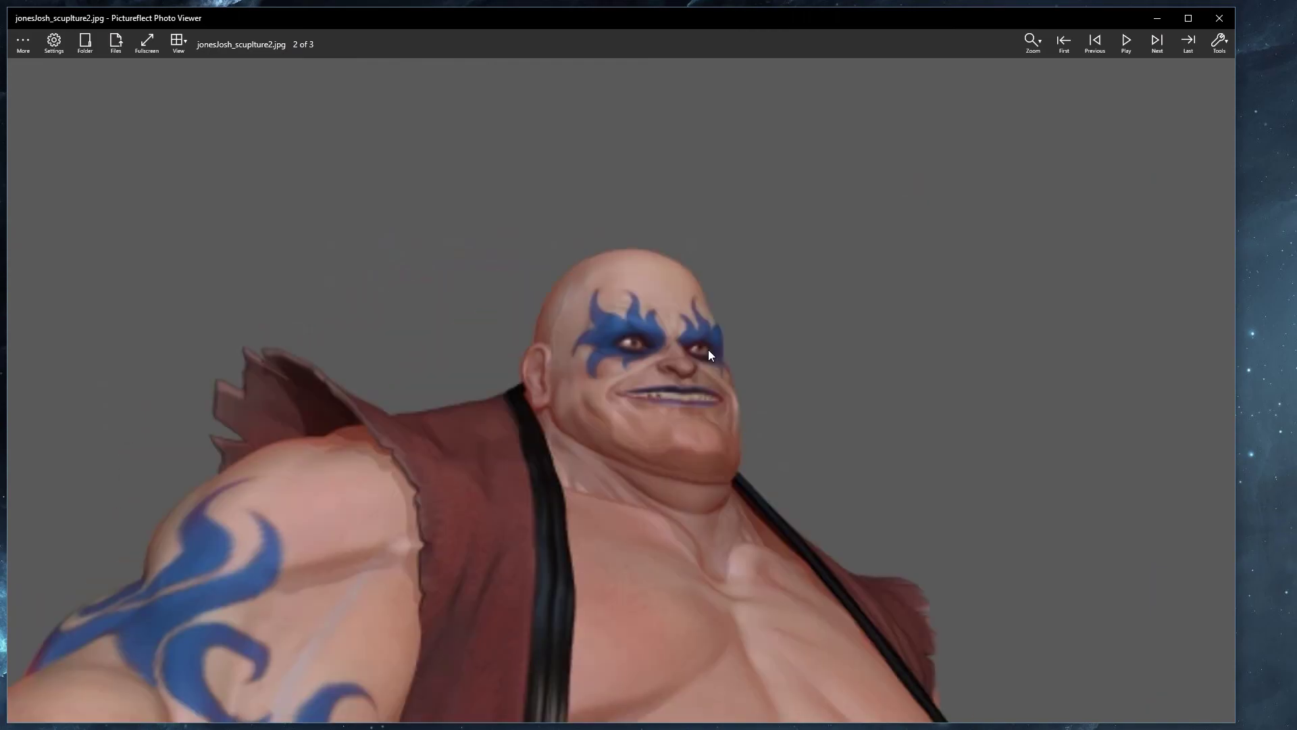
key(Right)
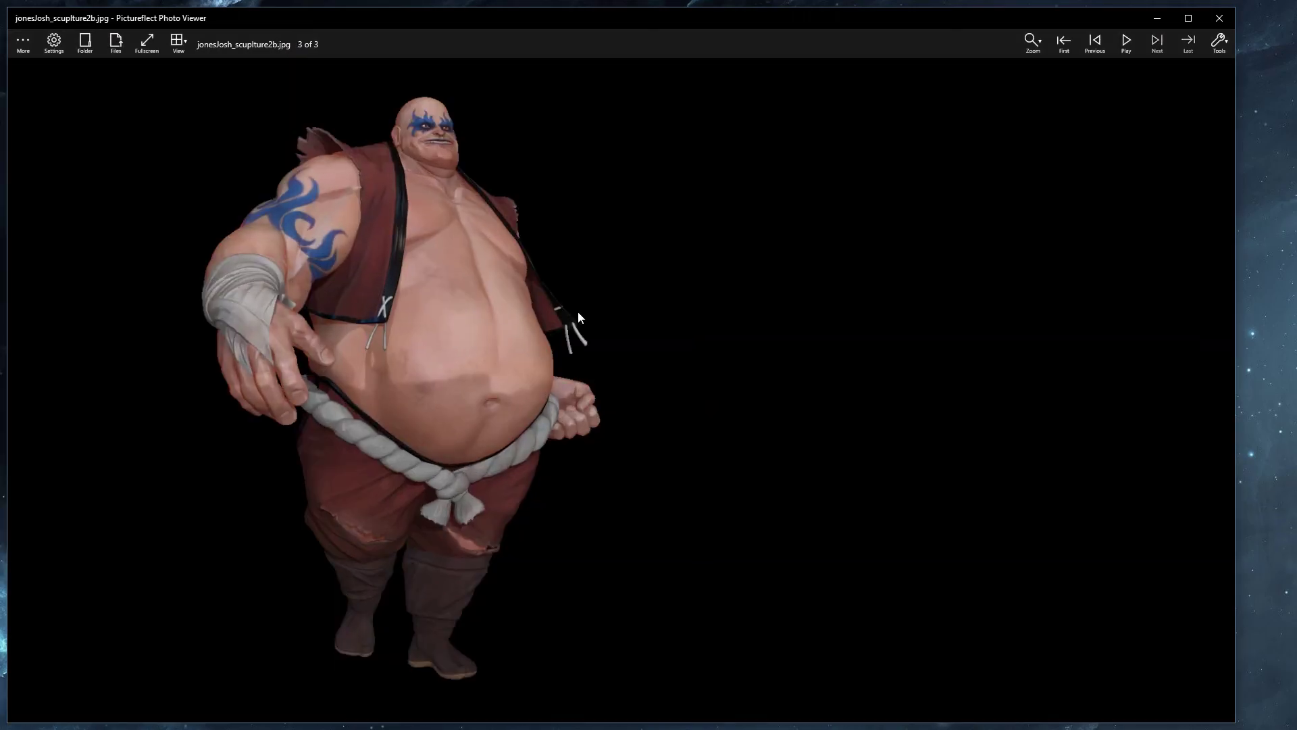
key(Right)
Examine the outline of the head up close in the first composite render, and return to the full-figure view
scroll(632, 324, up, 5)
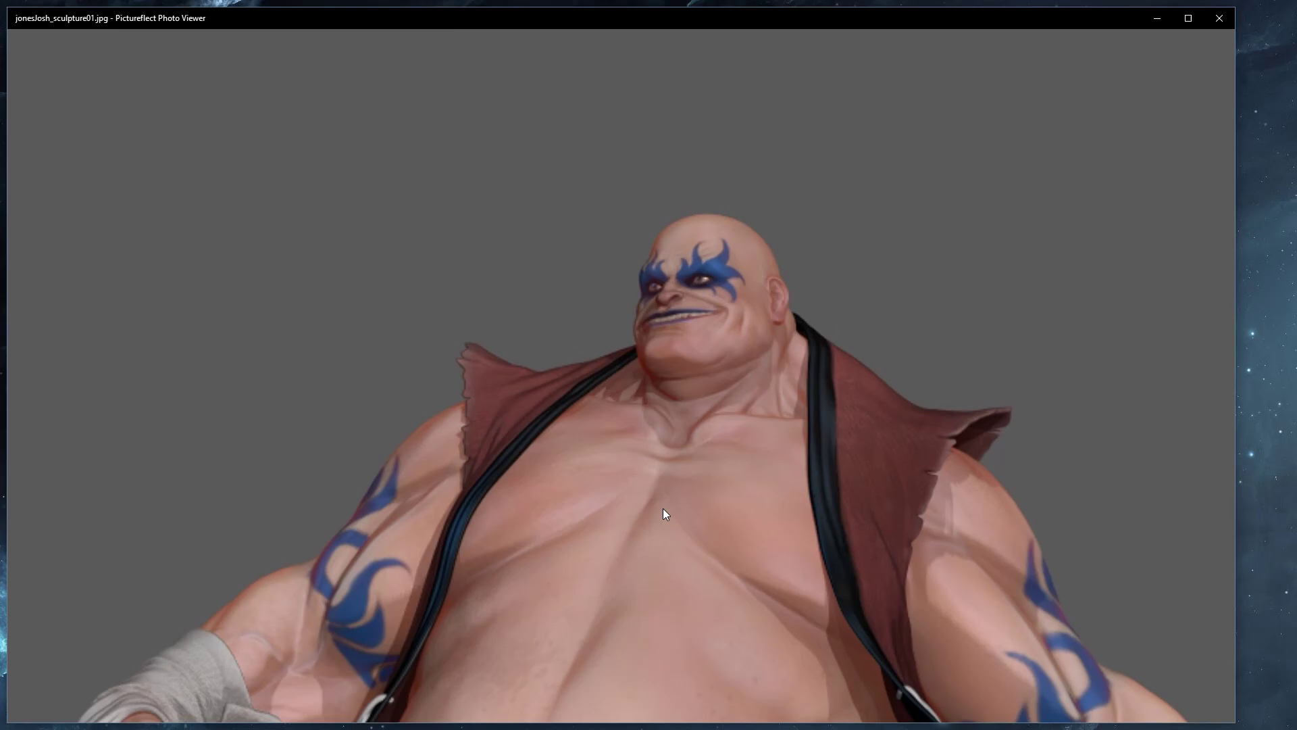
scroll(722, 333, up, 5)
drag(722, 334, 667, 448)
drag(684, 254, 666, 514)
scroll(667, 513, up, 1)
drag(639, 377, 747, 635)
drag(414, 362, 324, 501)
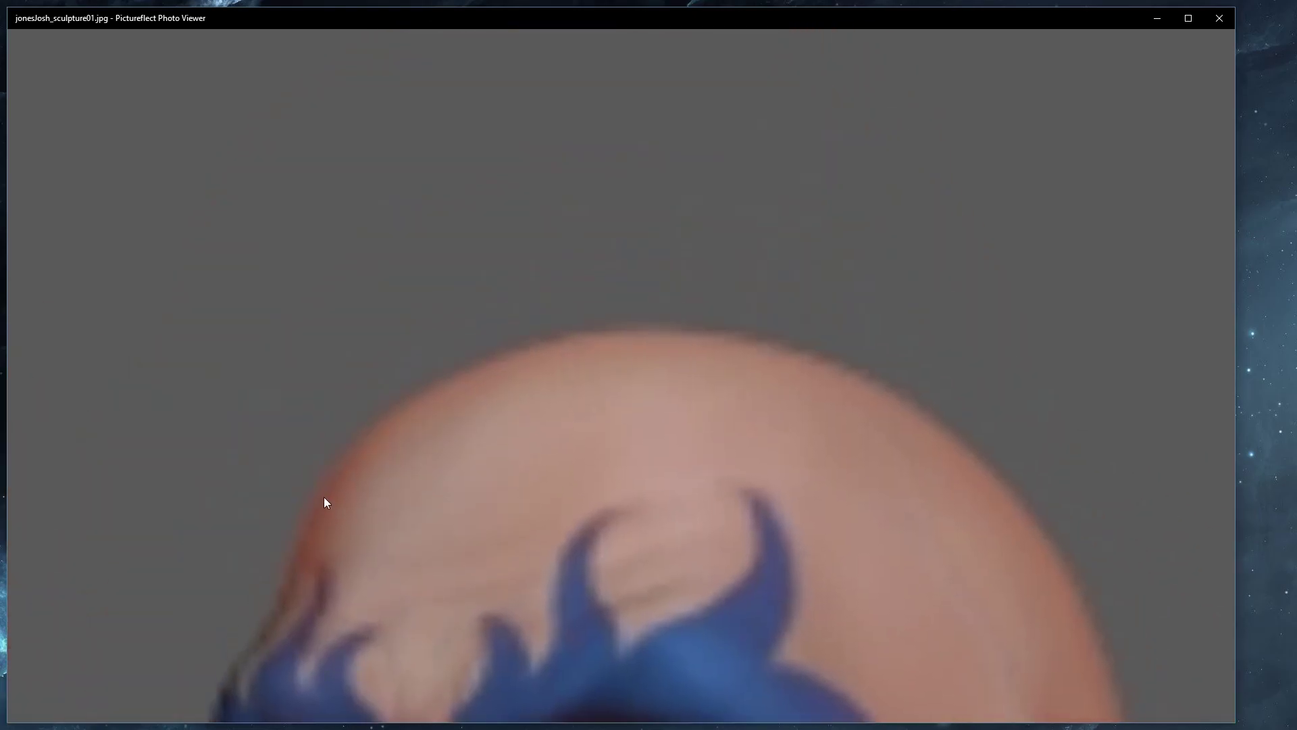
scroll(610, 392, down, 8)
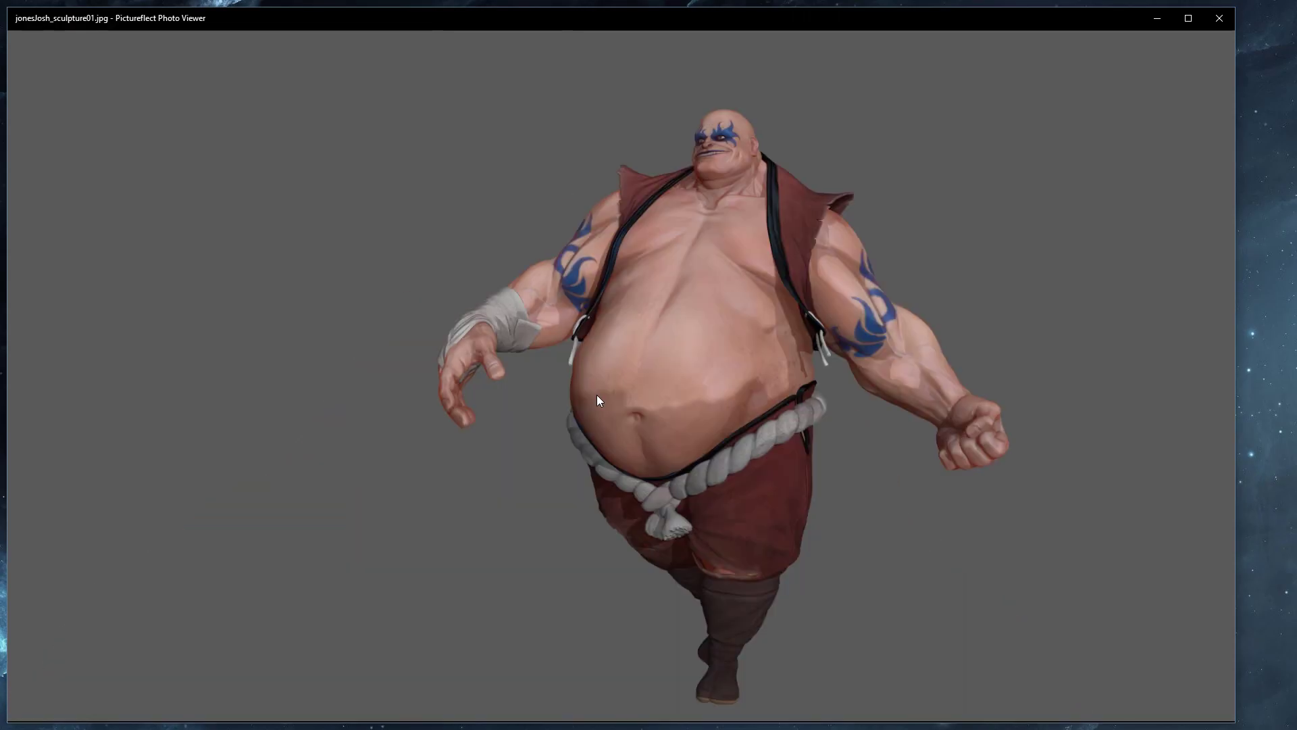
mouse_move(946, 280)
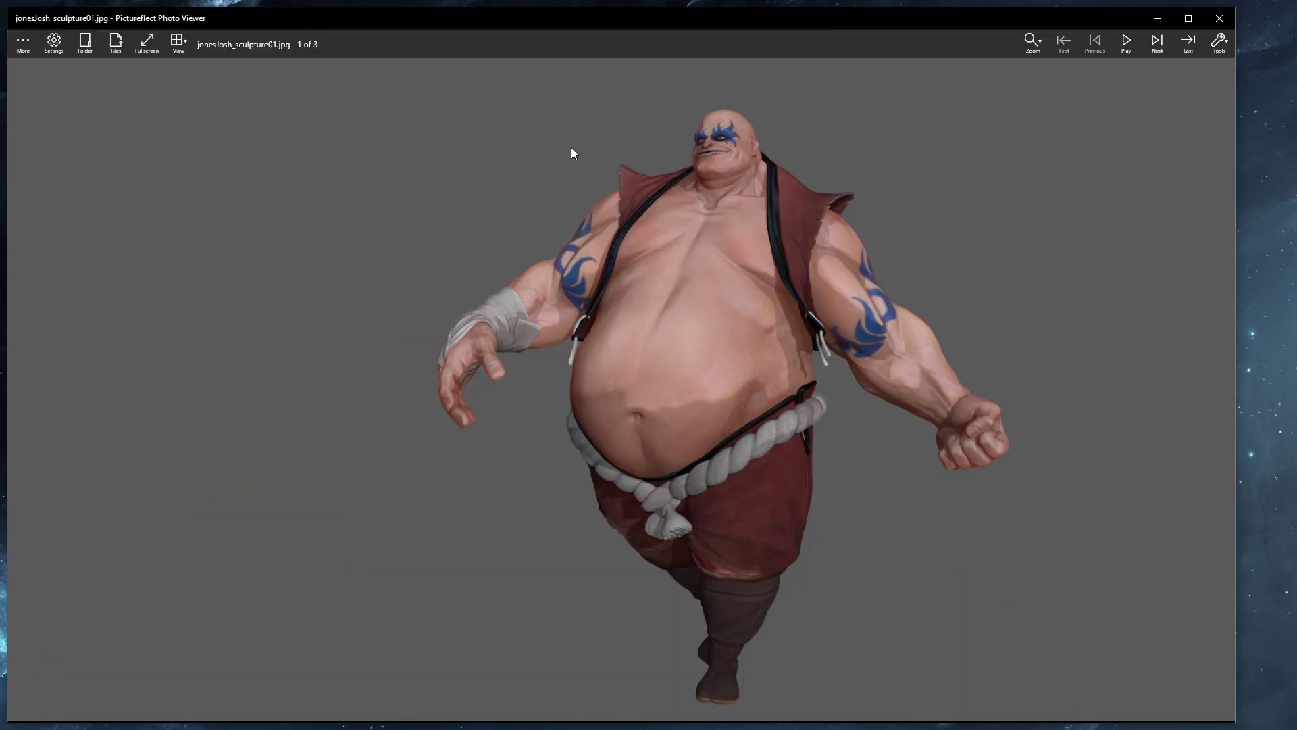